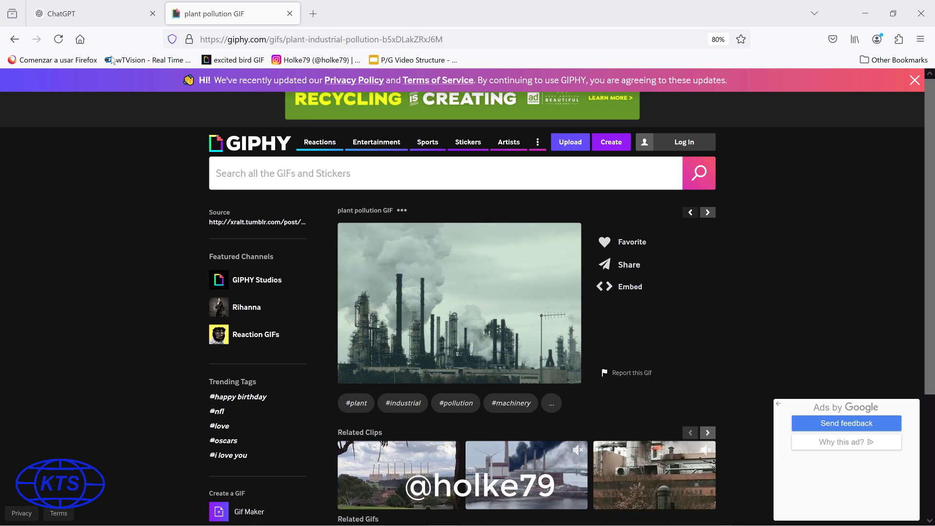
Go to the ChatGPT tab and choose 'Stay logged out' to dismiss the sign-in prompt.
left_click(103, 4)
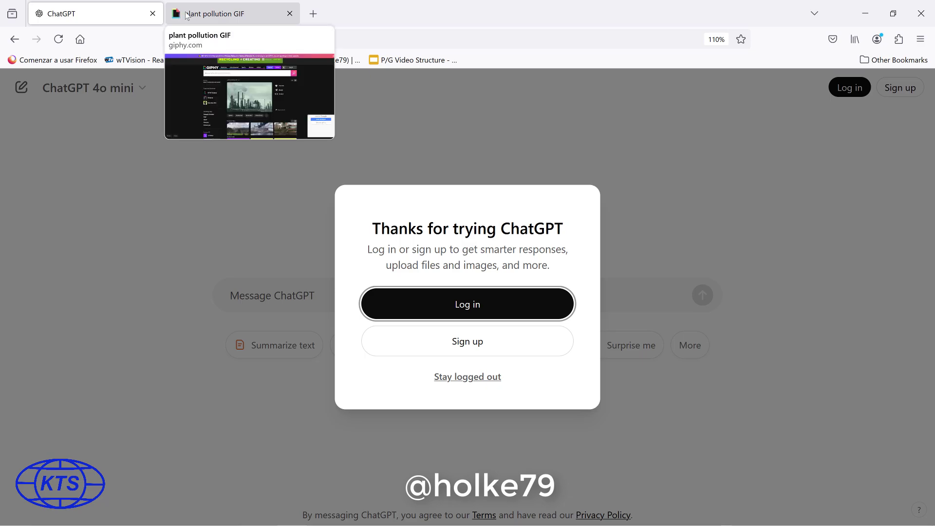
left_click(210, 13)
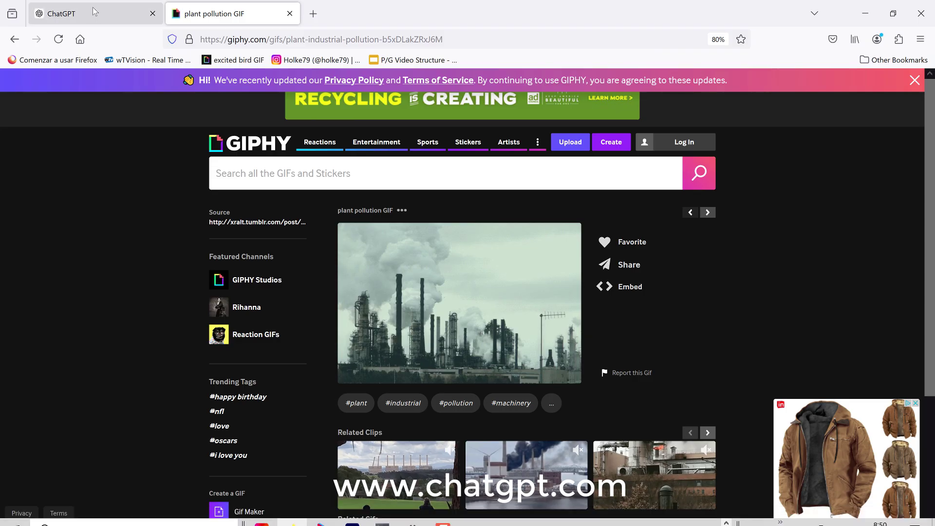
left_click(93, 10)
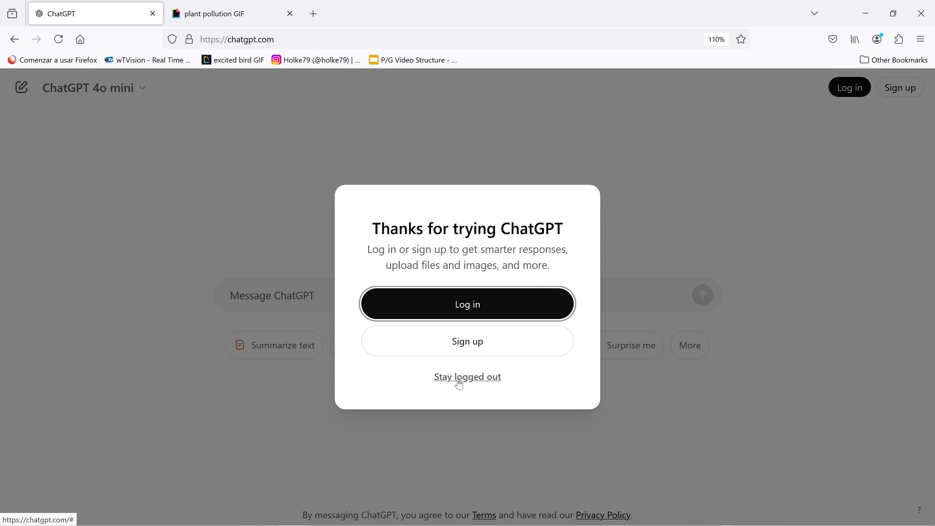
left_click(475, 379)
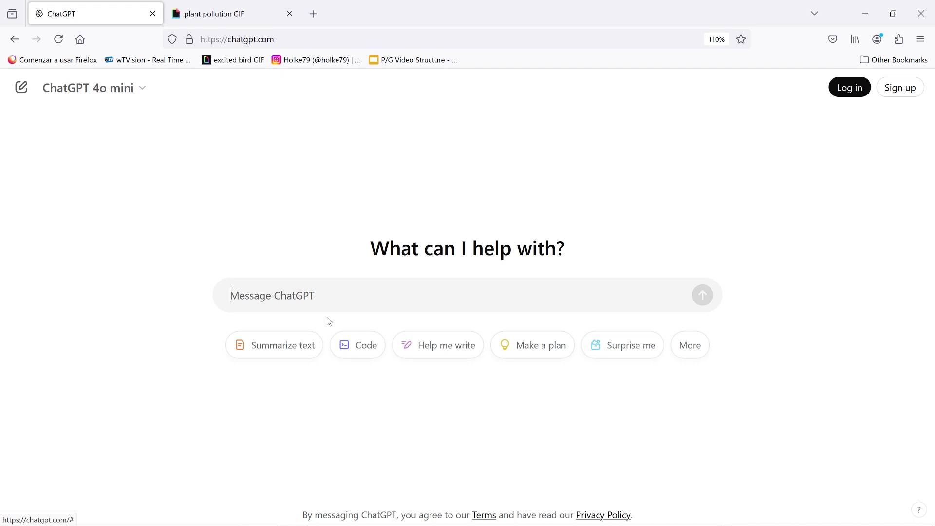
Type the prompt 'create an expression for after effects that connects one value to another…' into ChatGPT.
type("create")
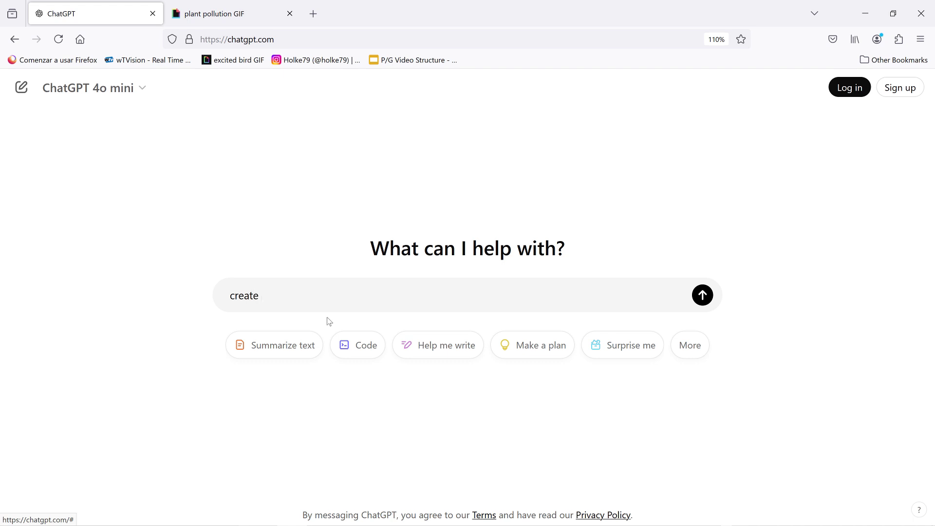
type(" an")
type(" ex")
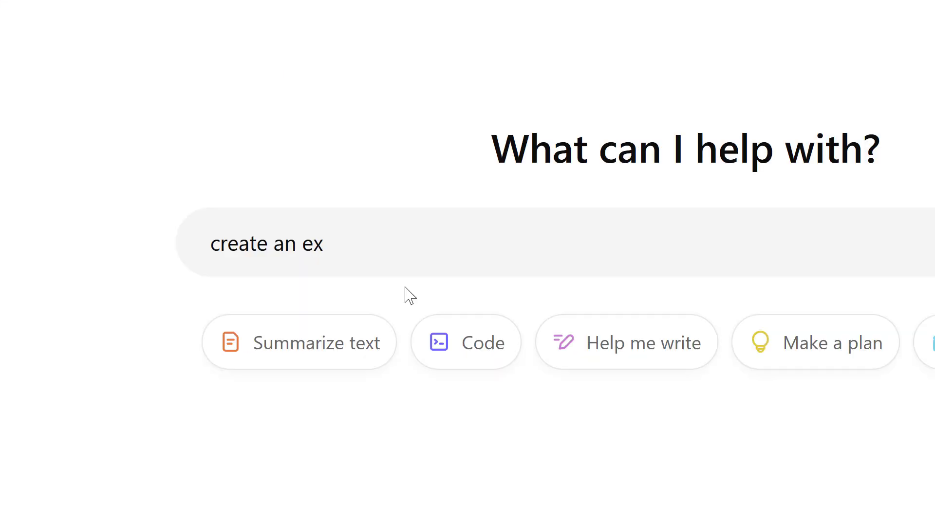
type("pression")
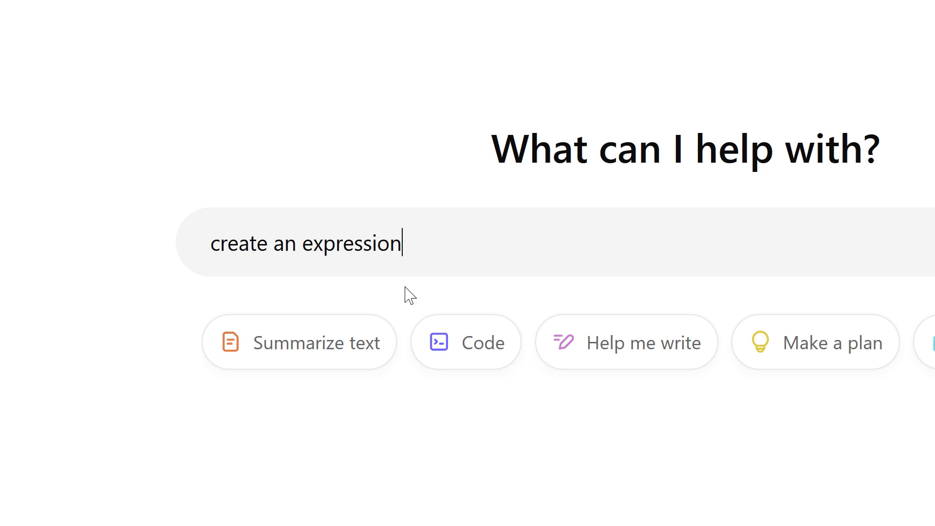
type(" for after effects")
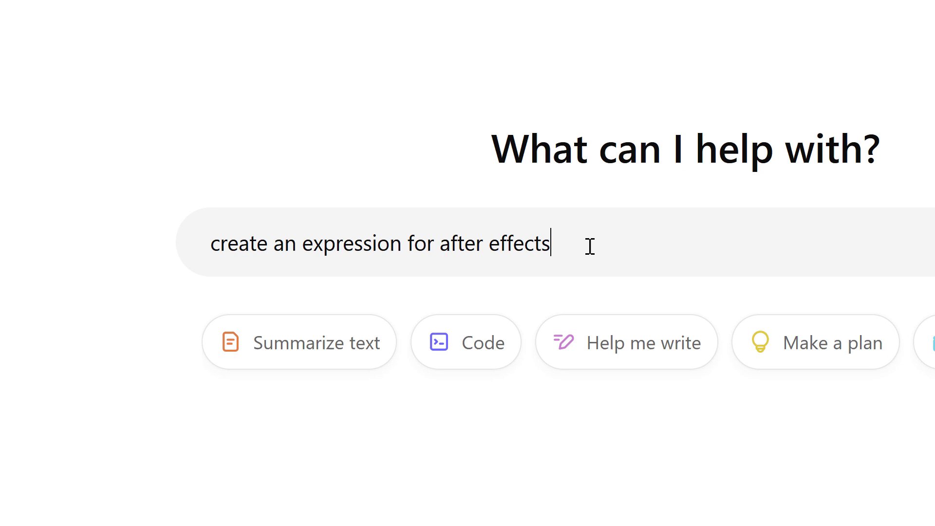
type("that")
type("connects one val")
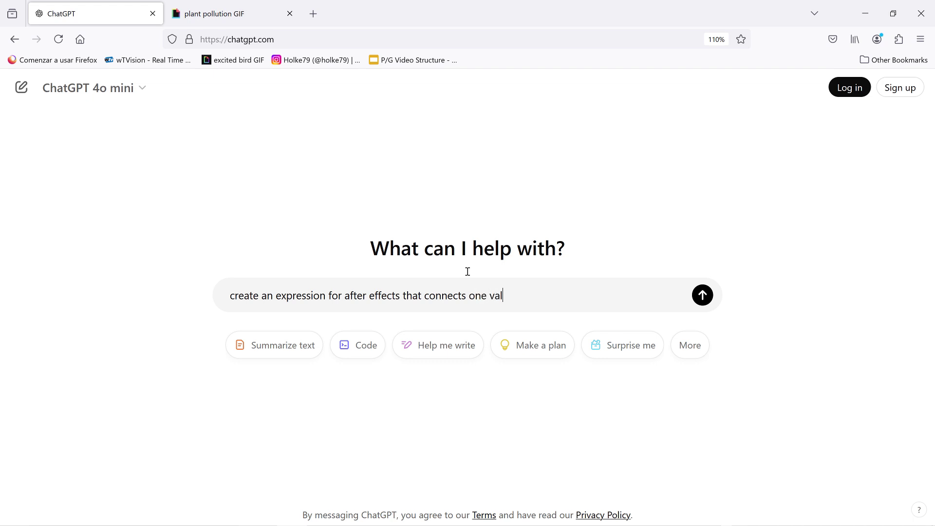
type("ue to the speed of the position on a")
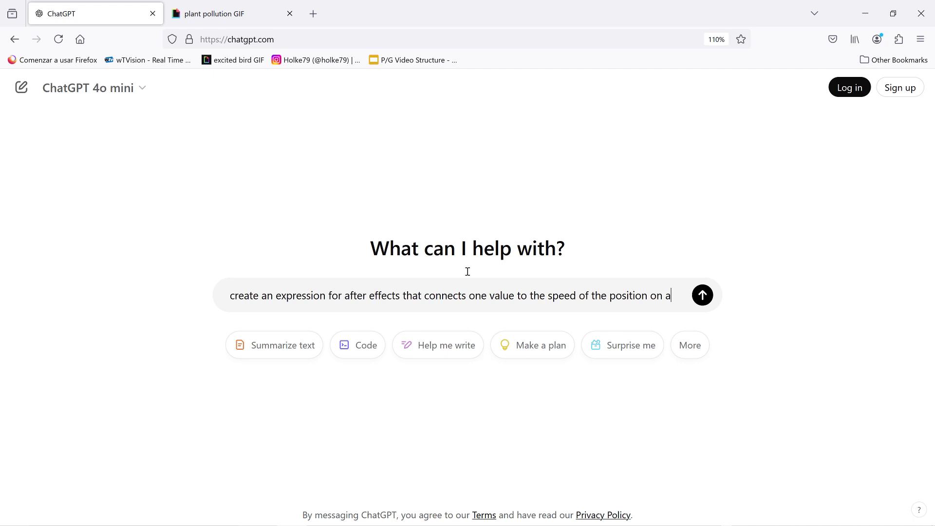
type("nothe")
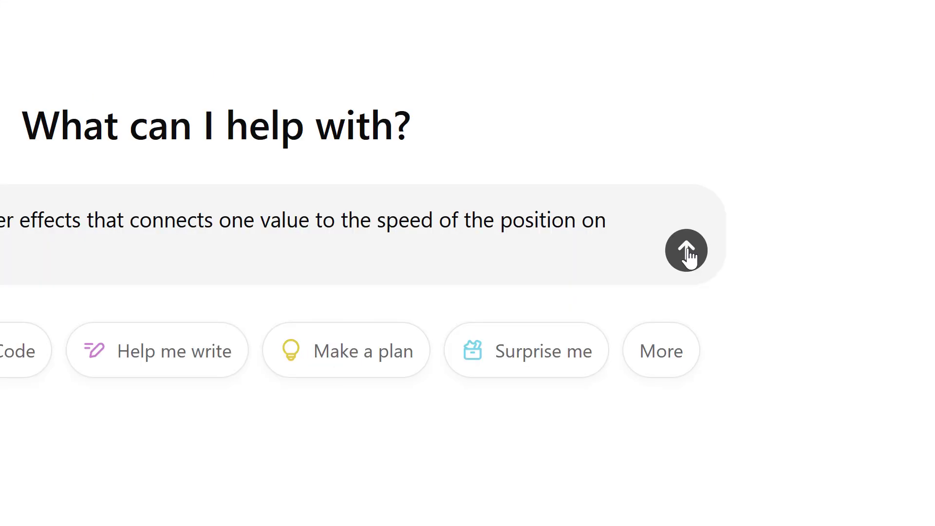
Send the request and review ChatGPT's answer with its Layer A speed expression.
left_click(687, 251)
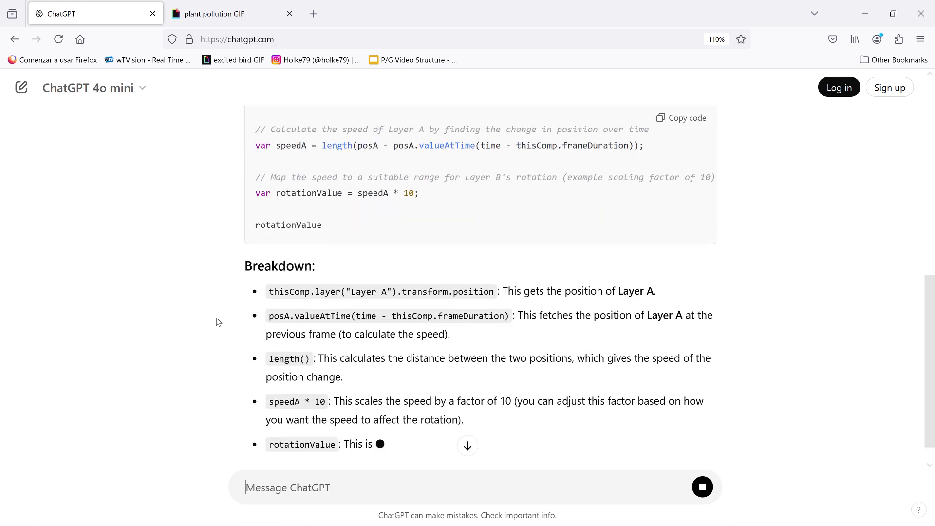
scroll(218, 322, "up", 15)
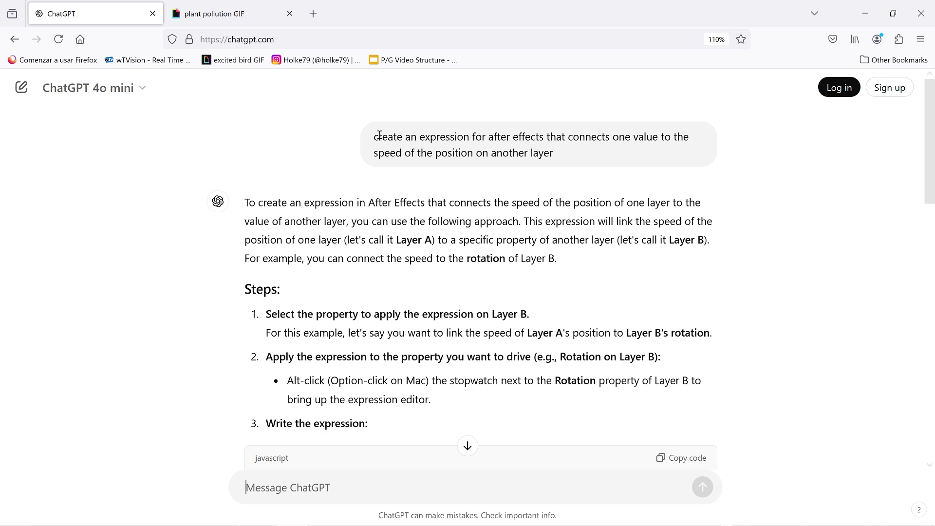
left_click_drag(375, 134, 572, 159)
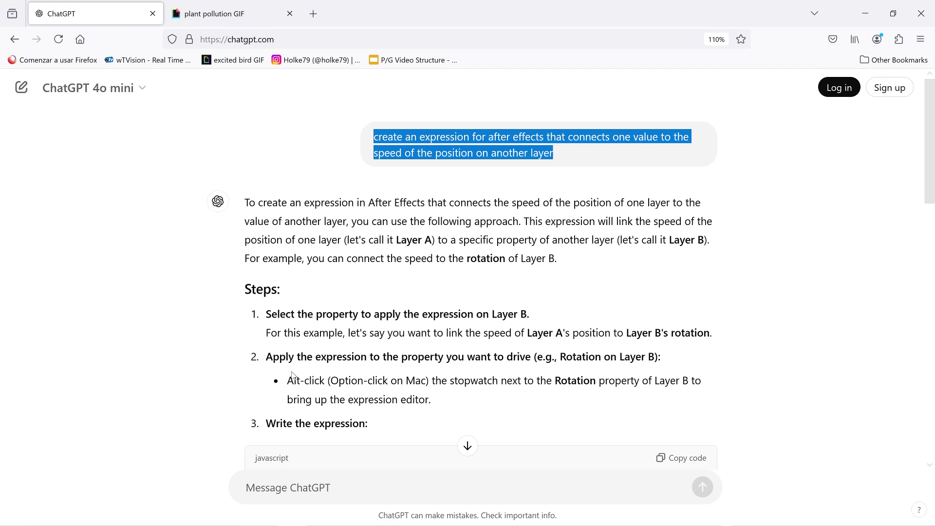
scroll(296, 302, "down", 6)
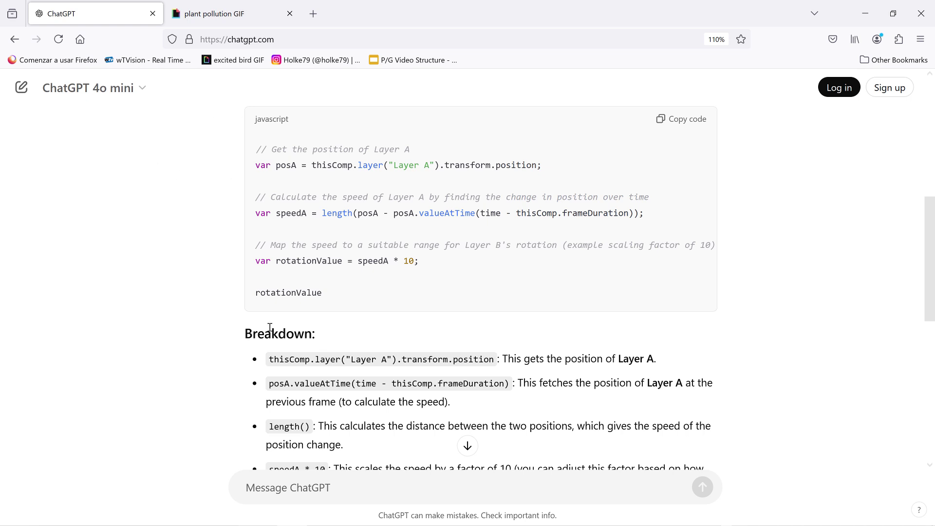
left_click_drag(394, 167, 429, 166)
left_click(429, 168)
Select the entire JavaScript expression code block in the answer.
scroll(325, 258, "down", 2)
scroll(325, 261, "up", 2)
scroll(335, 272, "up", 4)
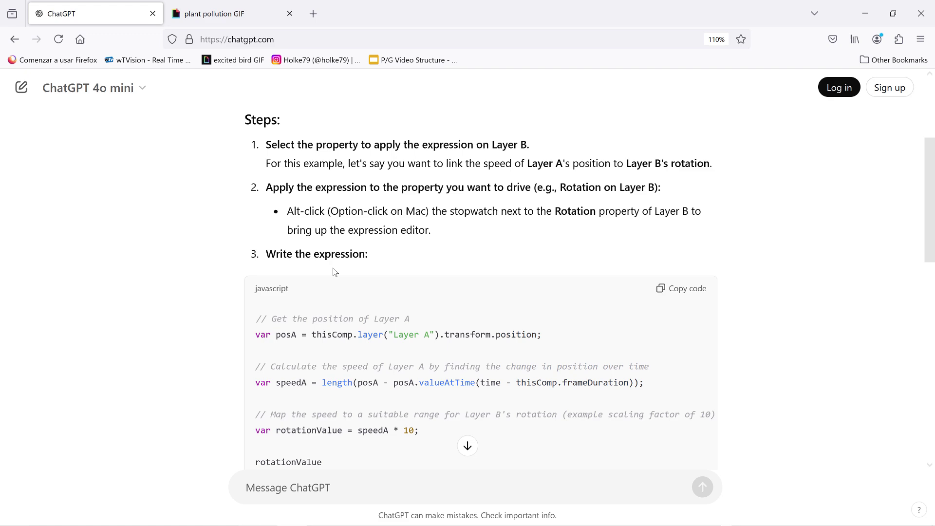
scroll(335, 271, "down", 2)
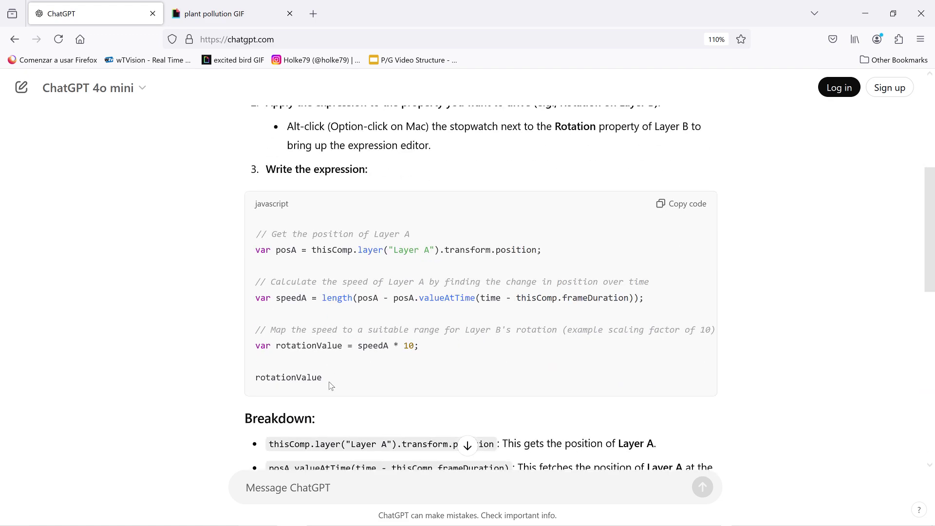
left_click_drag(331, 385, 253, 229)
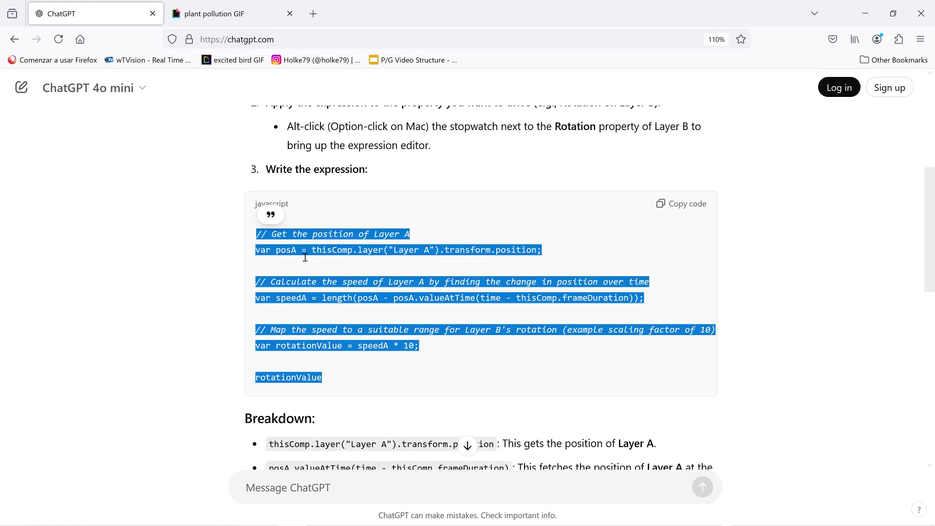
Keyframe the trigger's Position from the left (129.1) at the start to the right (1750) at 1:46.
mouse_move(380, 524)
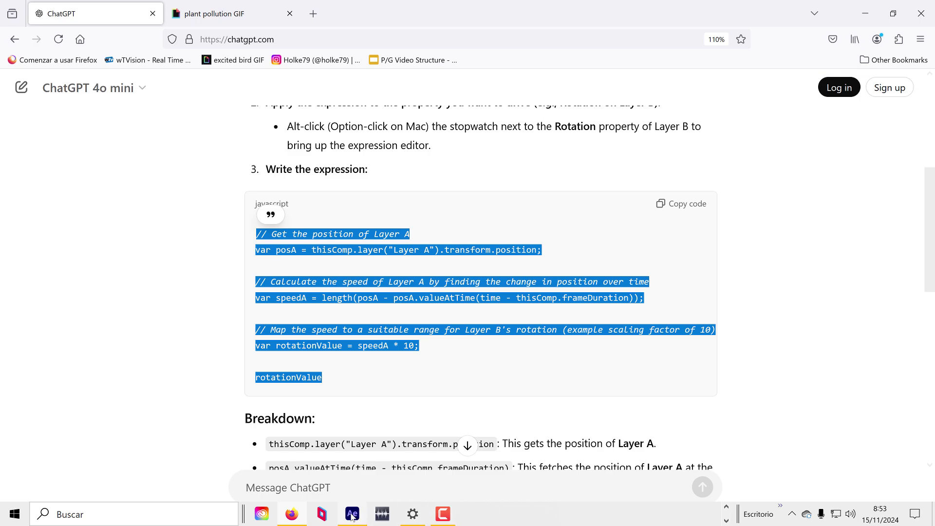
left_click(352, 514)
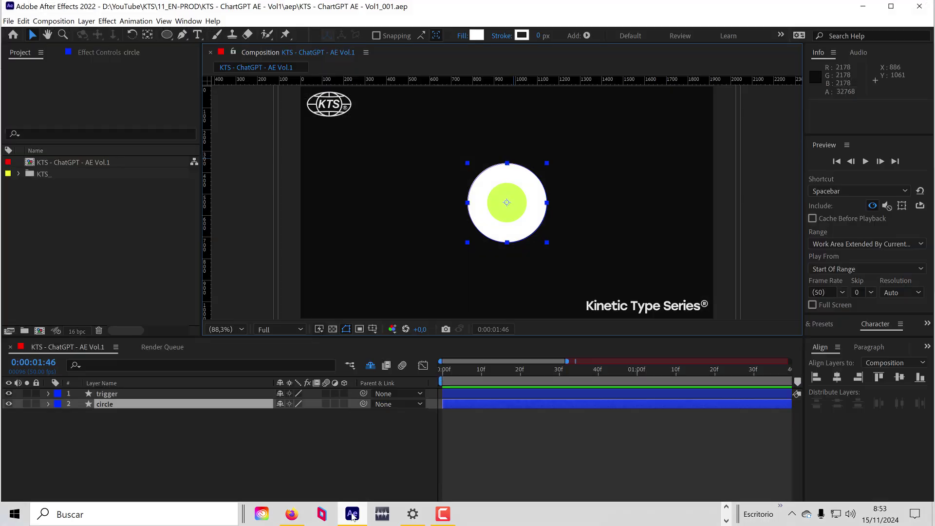
left_click(99, 405)
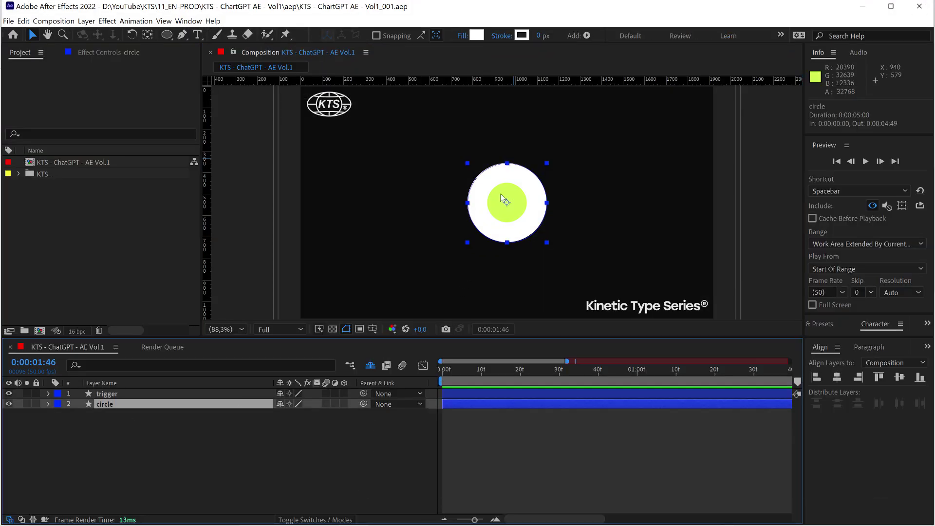
left_click(106, 394)
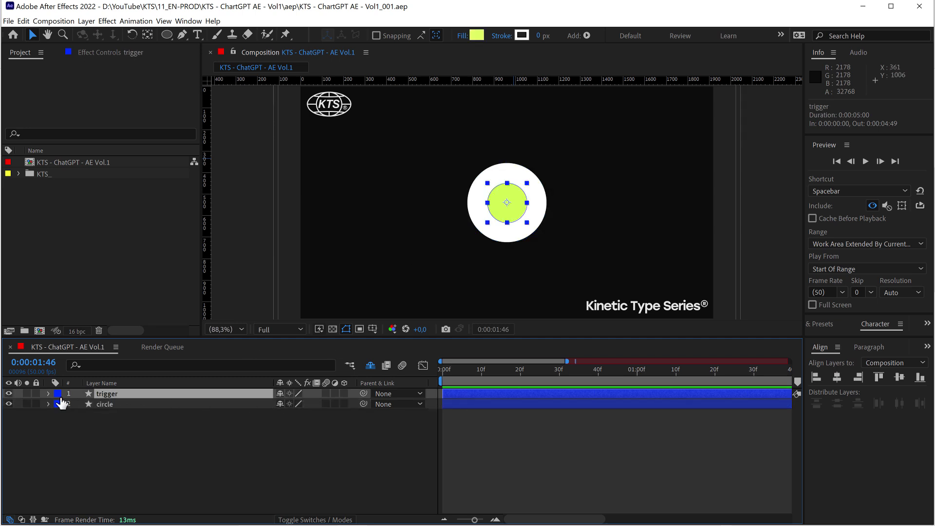
key("p")
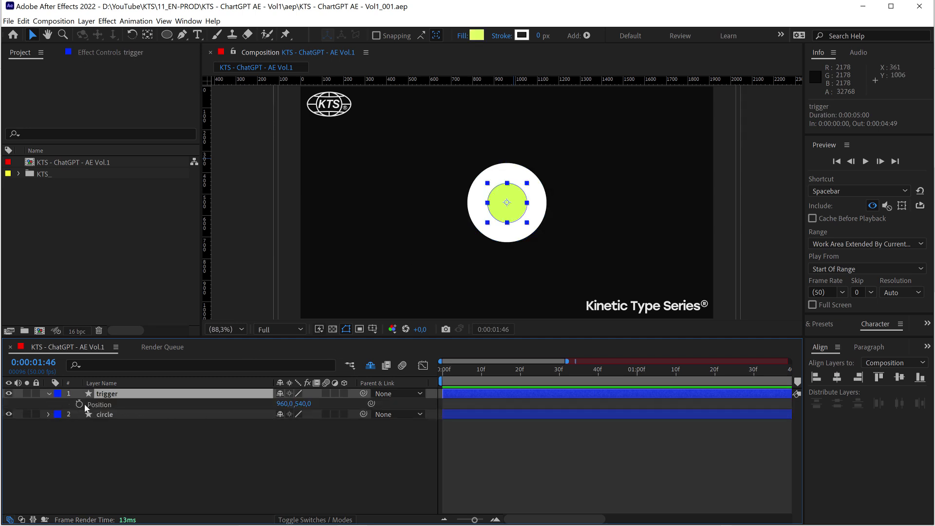
left_click(80, 405)
key("semicolon")
left_click_drag(438, 384, 369, 380)
key("Home")
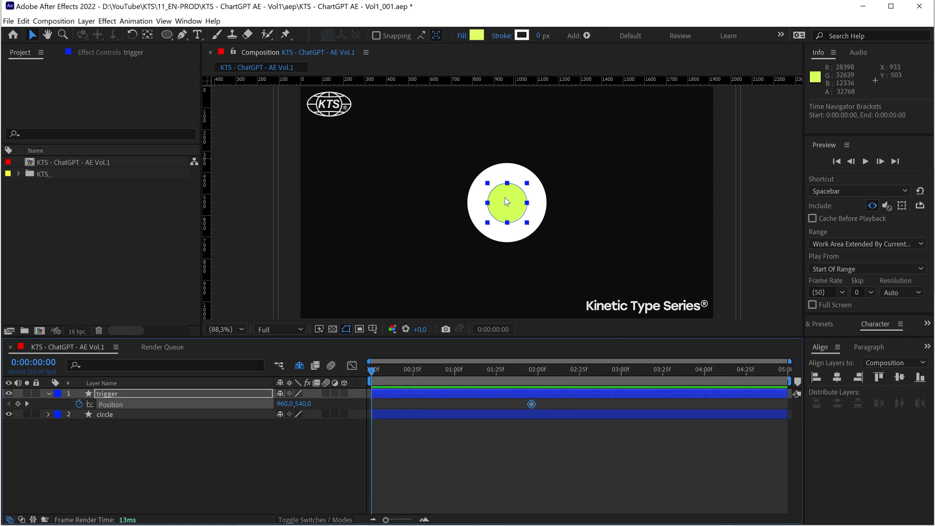
left_click_drag(507, 203, 329, 203)
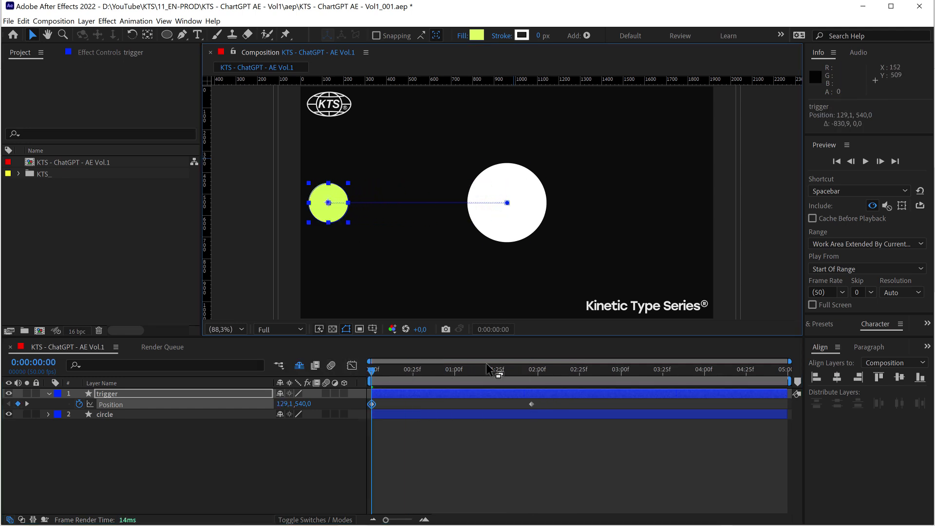
left_click(530, 379)
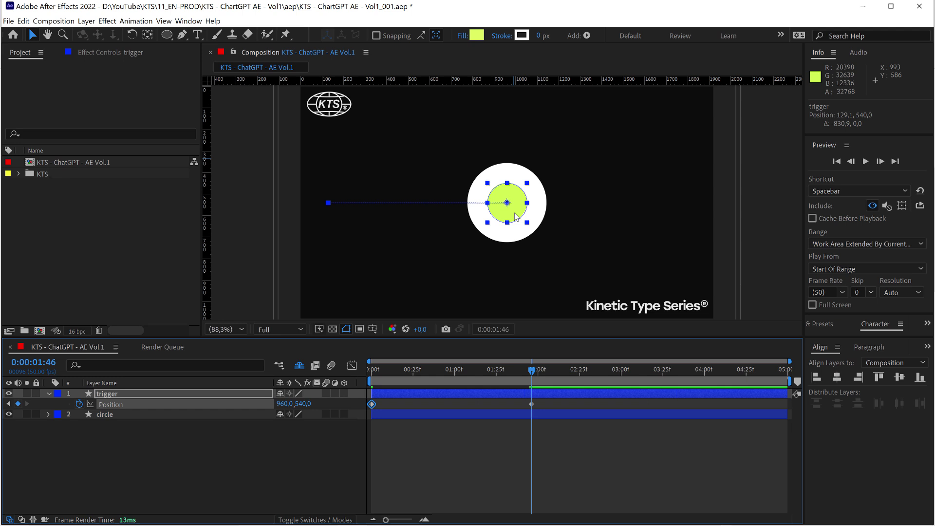
left_click_drag(515, 203, 677, 203)
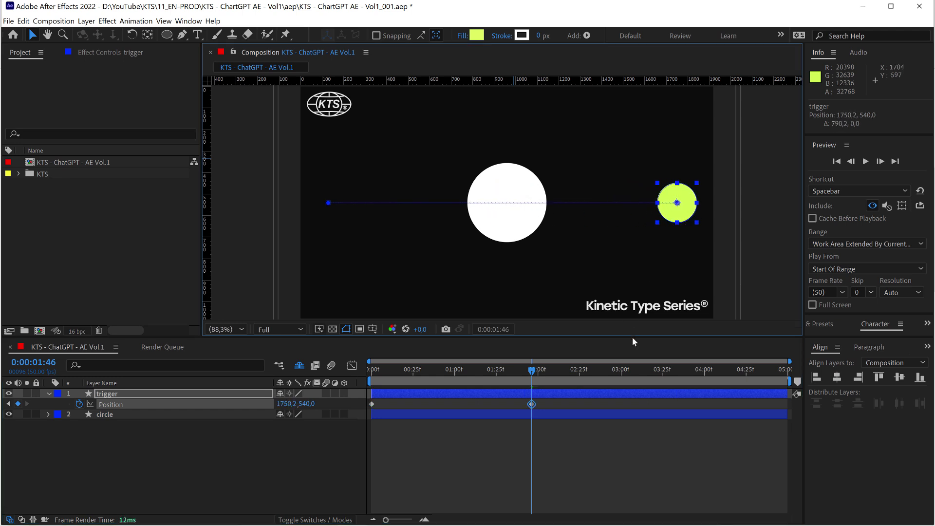
Copy the starting Position keyframe to 3:25, then select all three keyframes.
left_click_drag(651, 379, 663, 378)
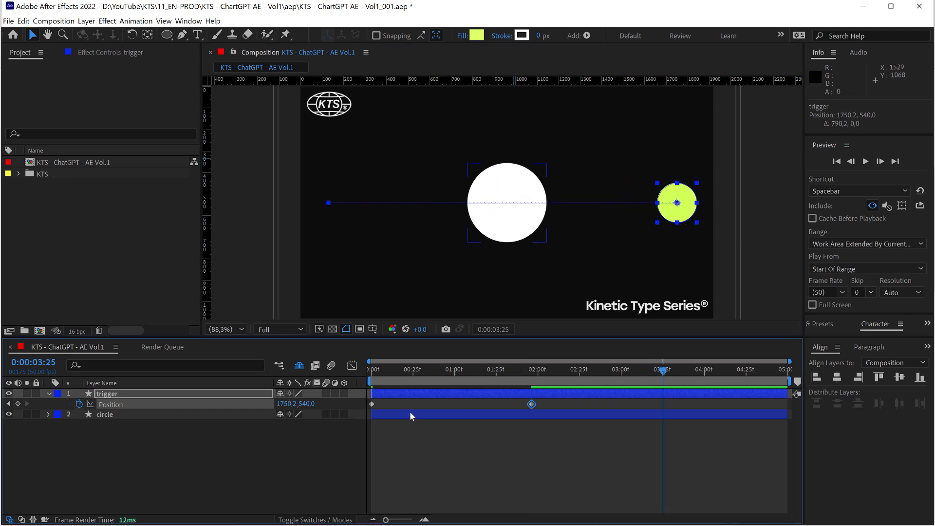
left_click_drag(404, 399, 361, 410)
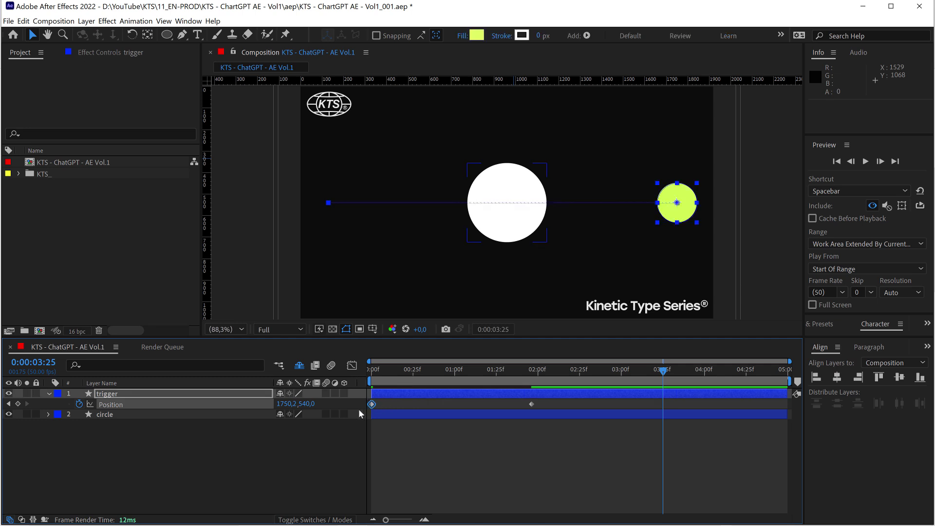
key("ctrl+c")
key("ctrl+v")
left_click_drag(678, 399, 361, 416)
Easy-ease the three Position keyframes, sharpen the speed-graph peaks with influence handles, and RAM preview.
left_click(352, 365)
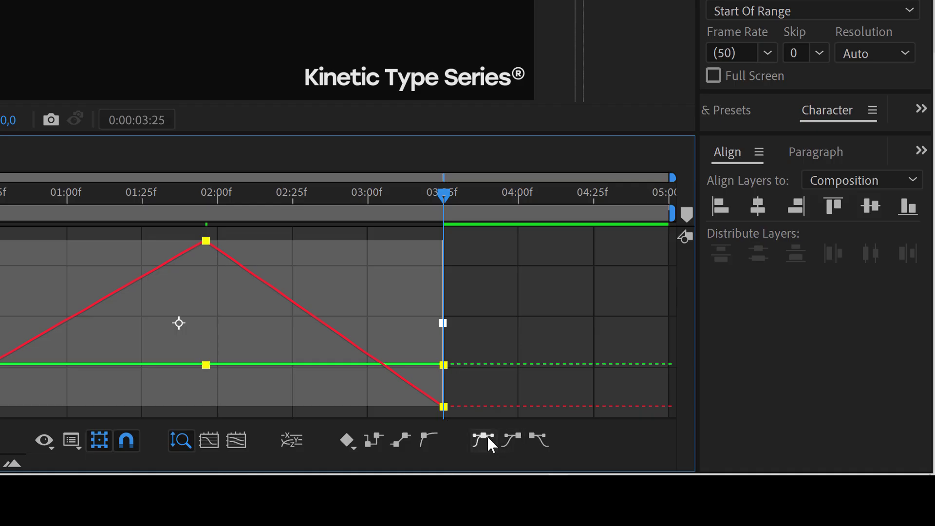
left_click(487, 437)
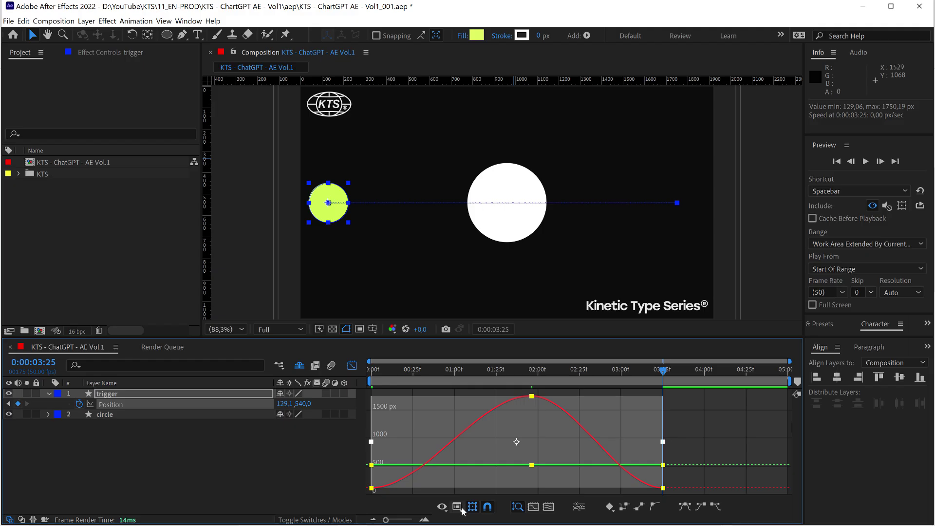
left_click(457, 507)
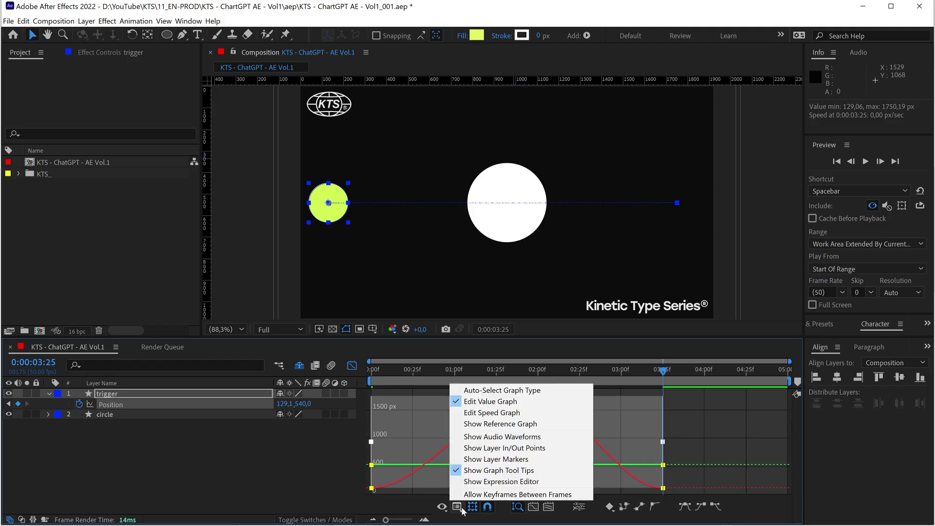
left_click(475, 416)
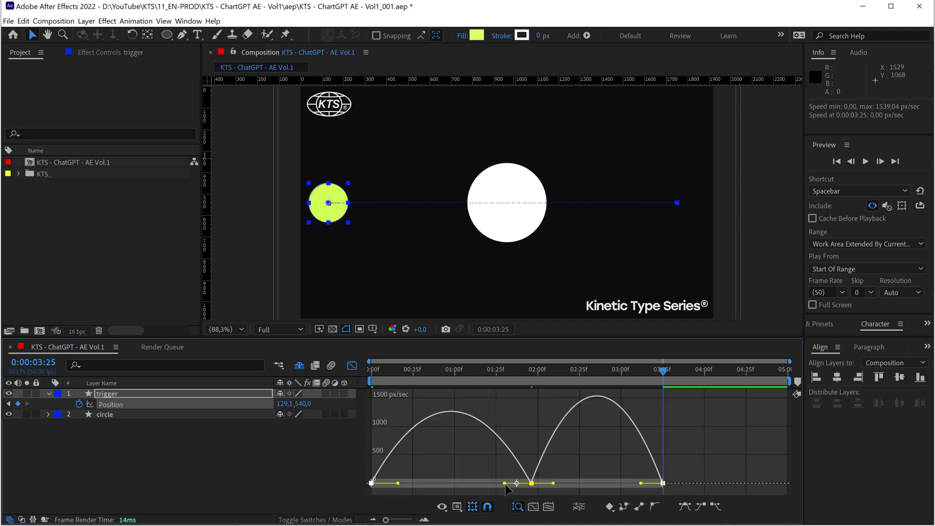
left_click_drag(489, 488, 468, 489)
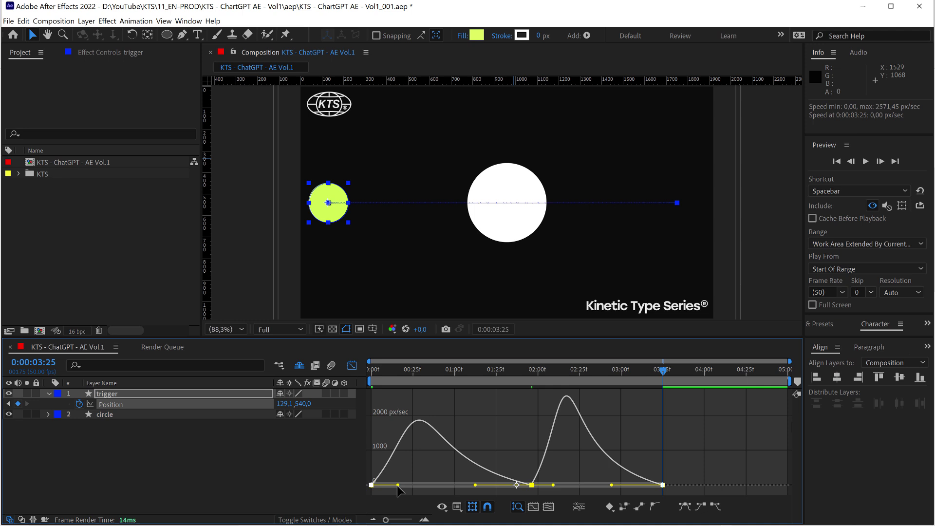
left_click_drag(403, 487, 430, 488)
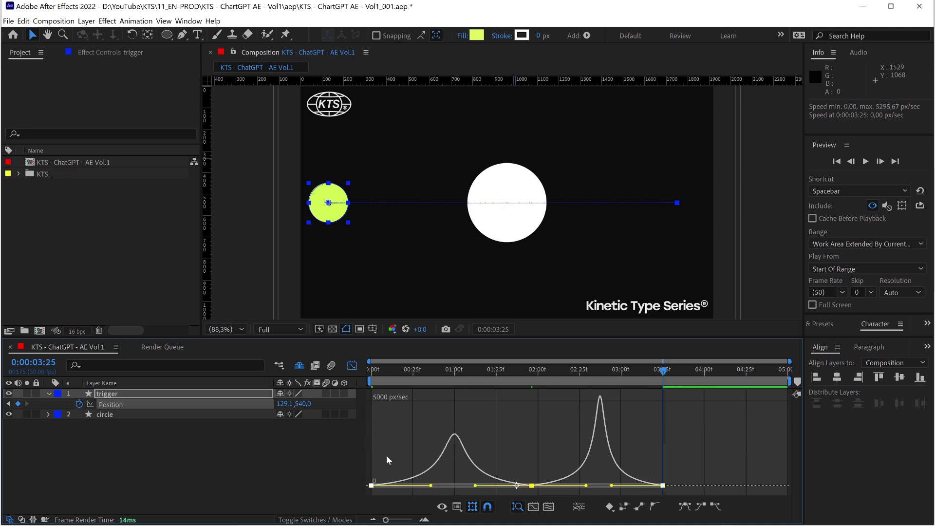
left_click(352, 365)
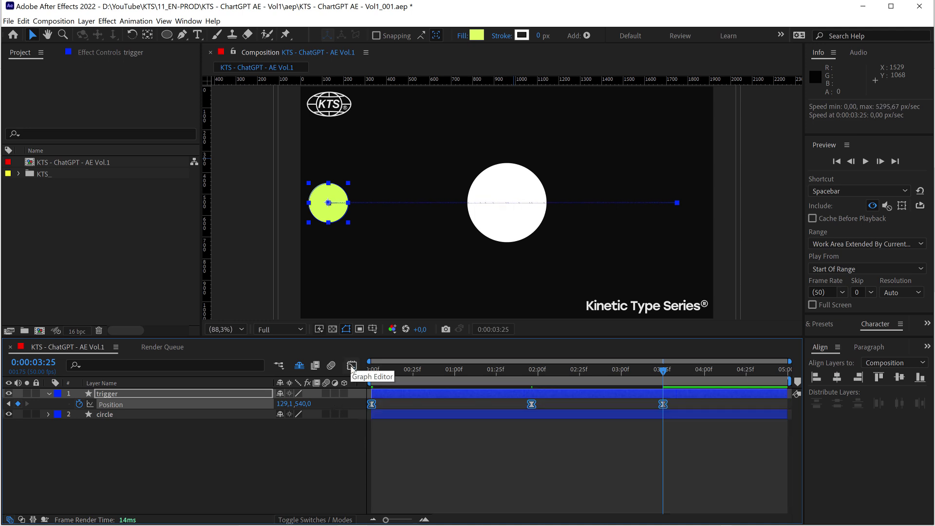
key("space")
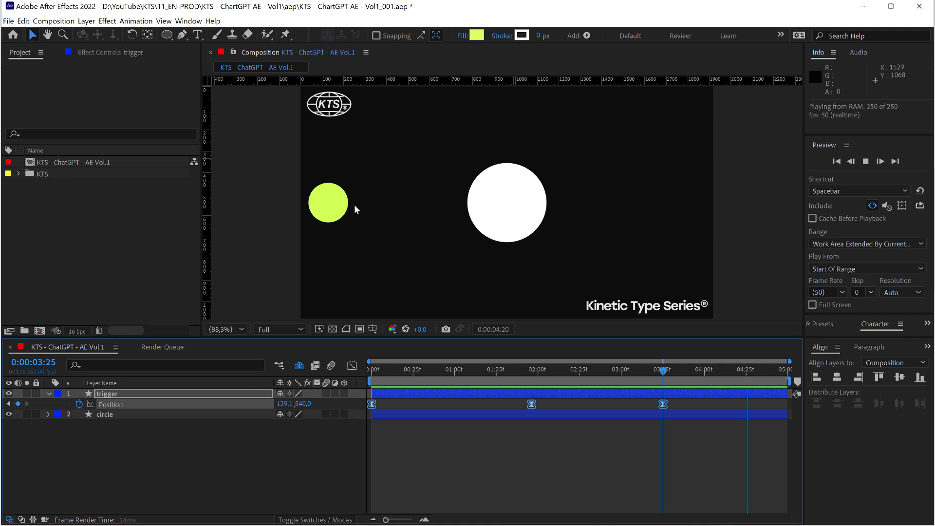
Draw a Rectangle 1 shape in the circle layer over the white circle and hide Ellipse 1.
left_click(104, 415)
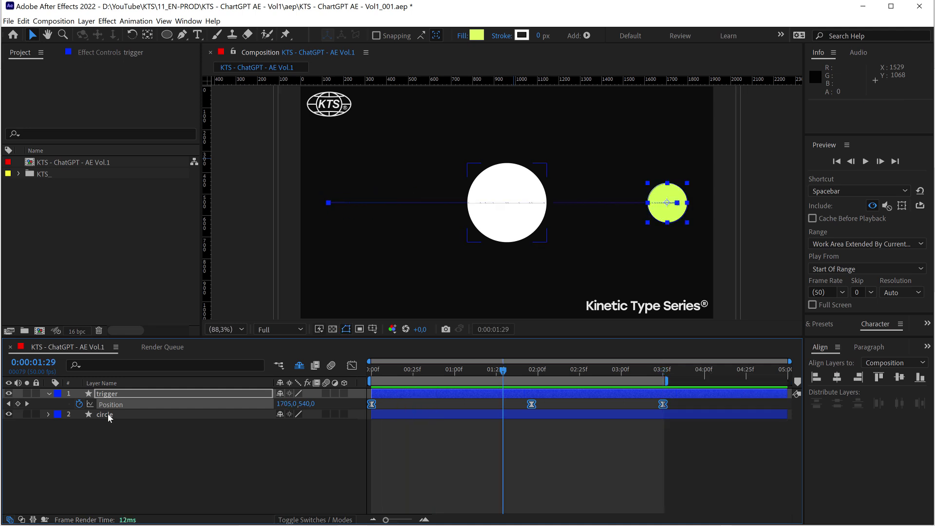
left_click(105, 415)
left_click(48, 414)
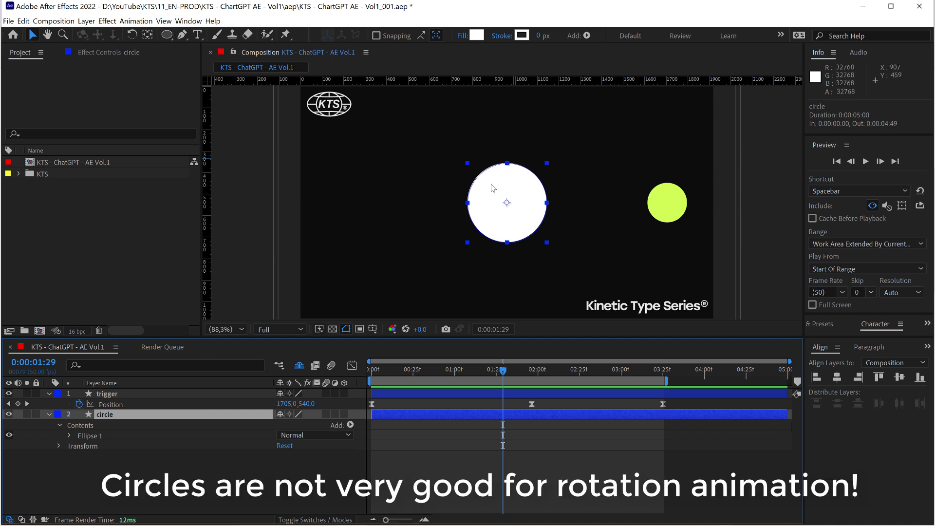
left_click(167, 34)
left_click_drag(462, 167, 553, 237)
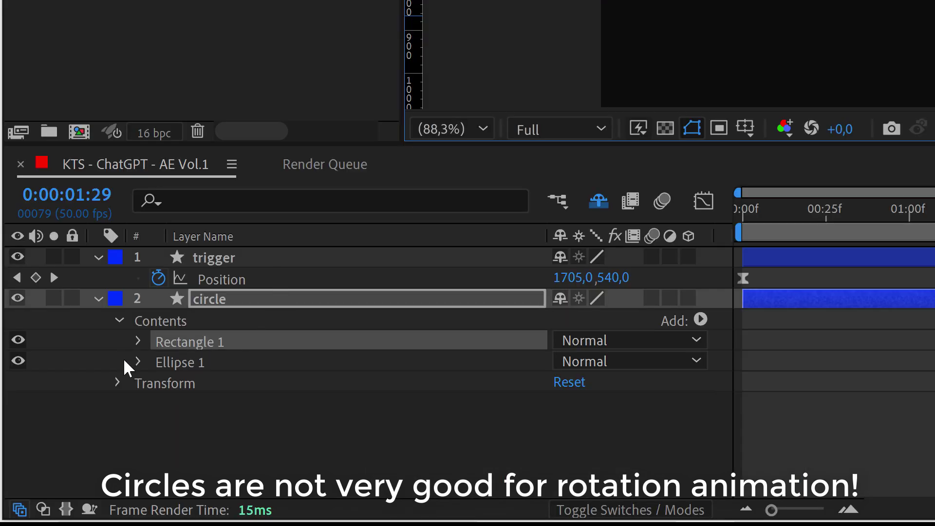
left_click(19, 361)
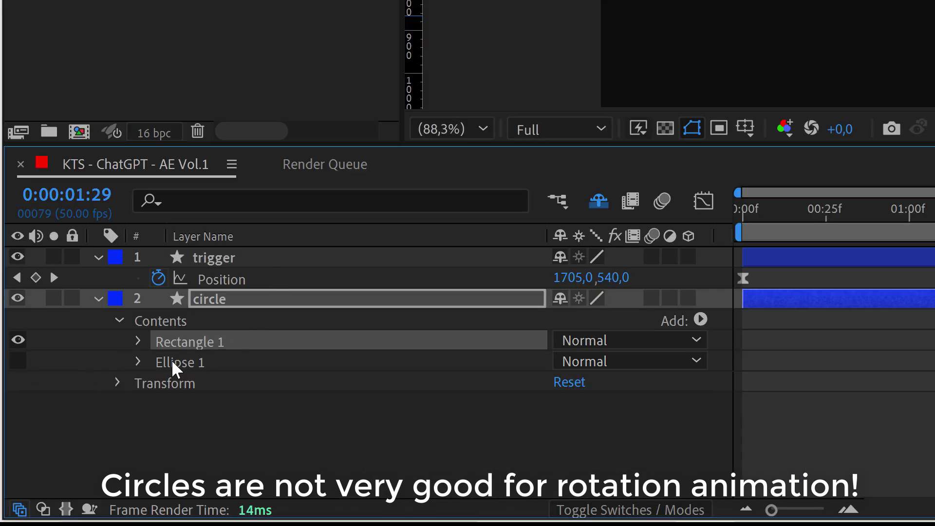
left_click(214, 302)
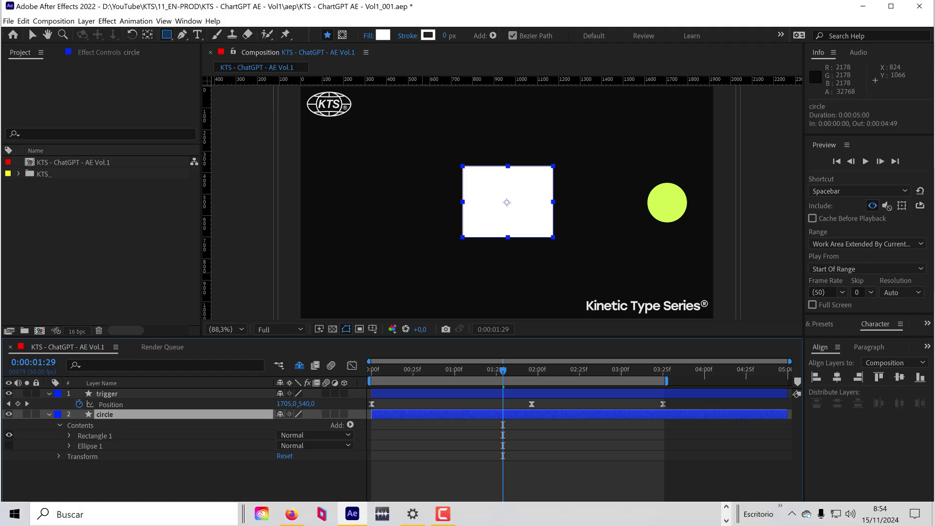
Copy ChatGPT's Layer A speed expression code and come back to After Effects.
left_click(295, 516)
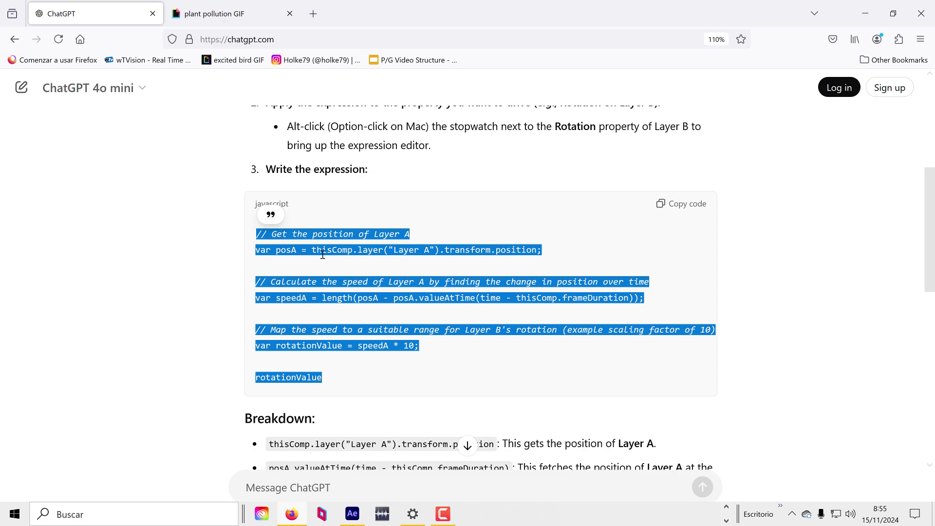
left_click(680, 204)
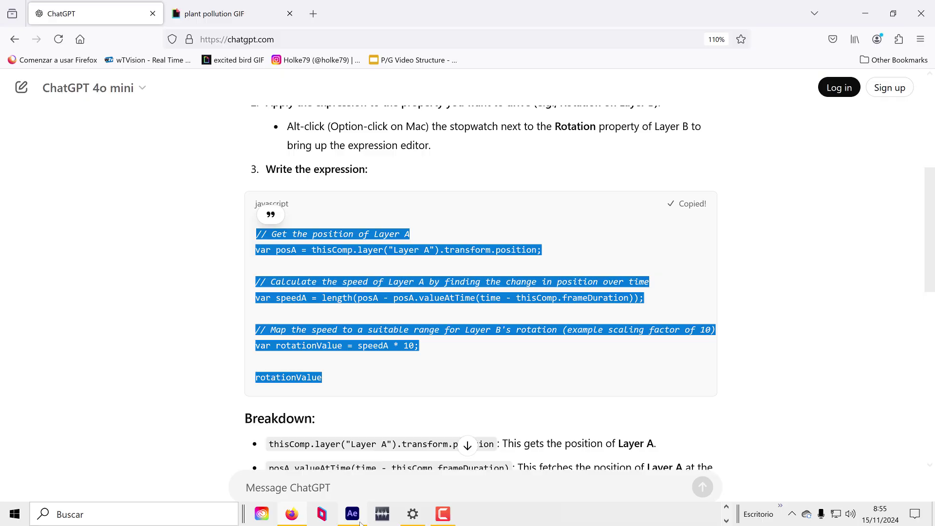
left_click(356, 516)
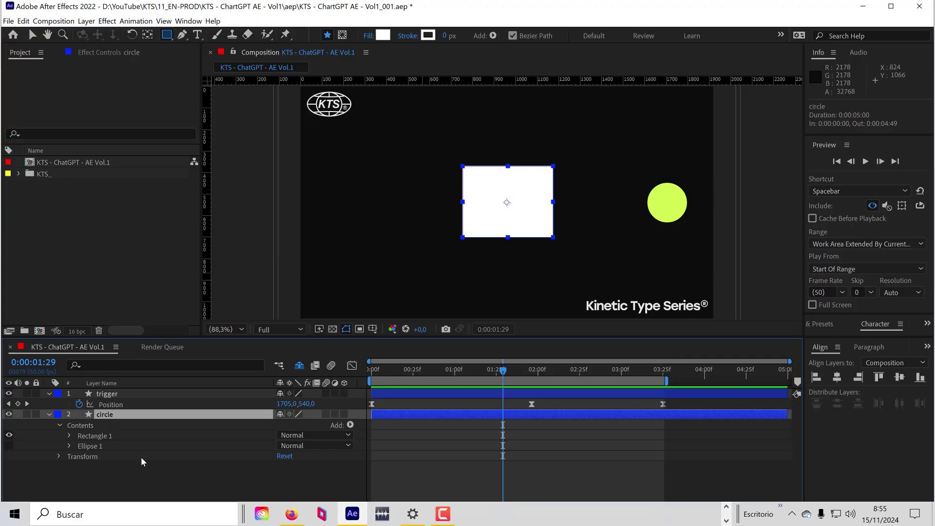
left_click(73, 456)
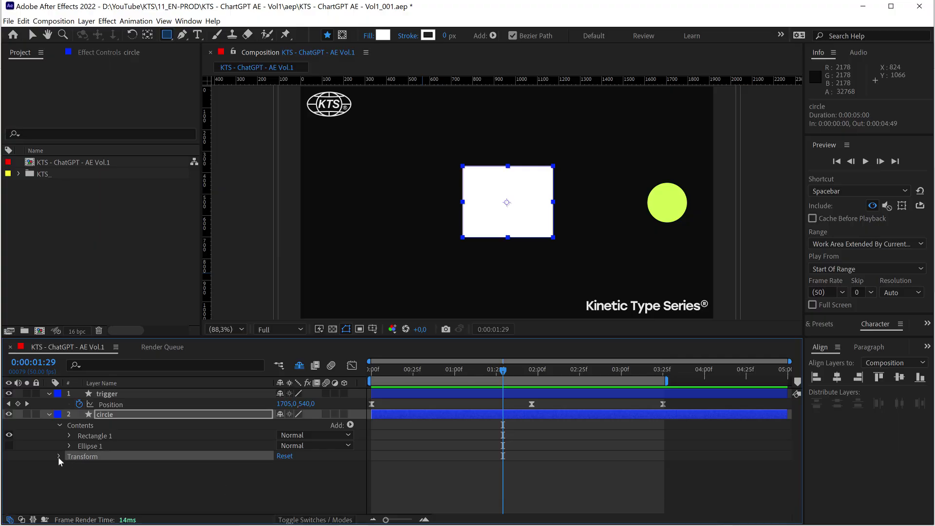
left_click(384, 515)
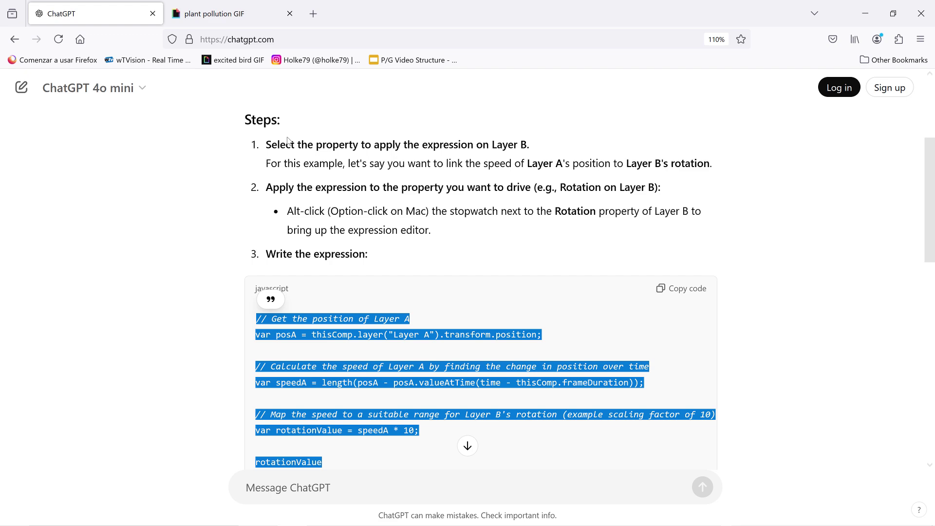
scroll(258, 169, "up", 2)
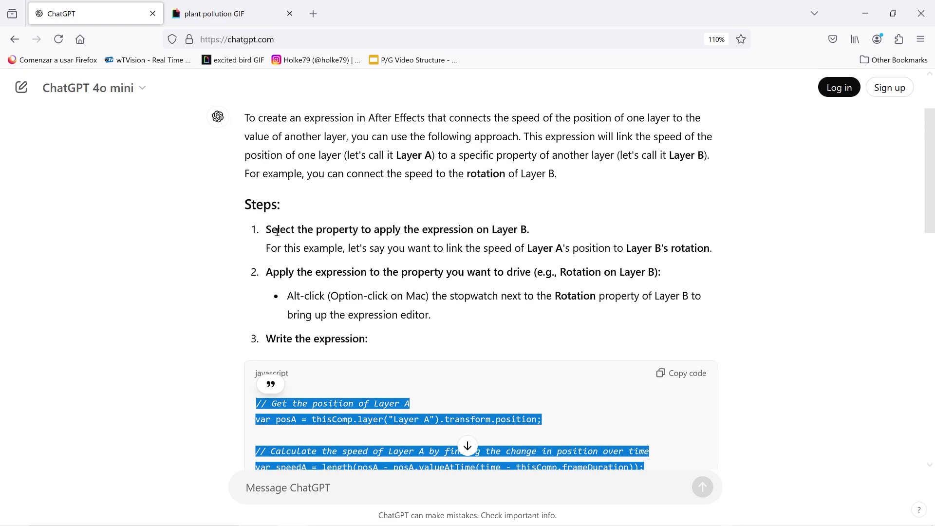
scroll(298, 271, "down", 2)
right_click(355, 332)
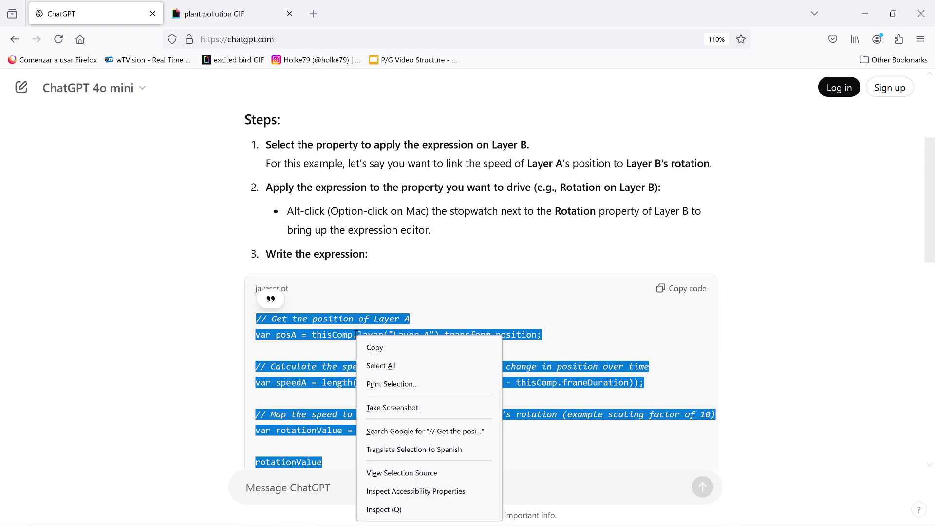
left_click(365, 346)
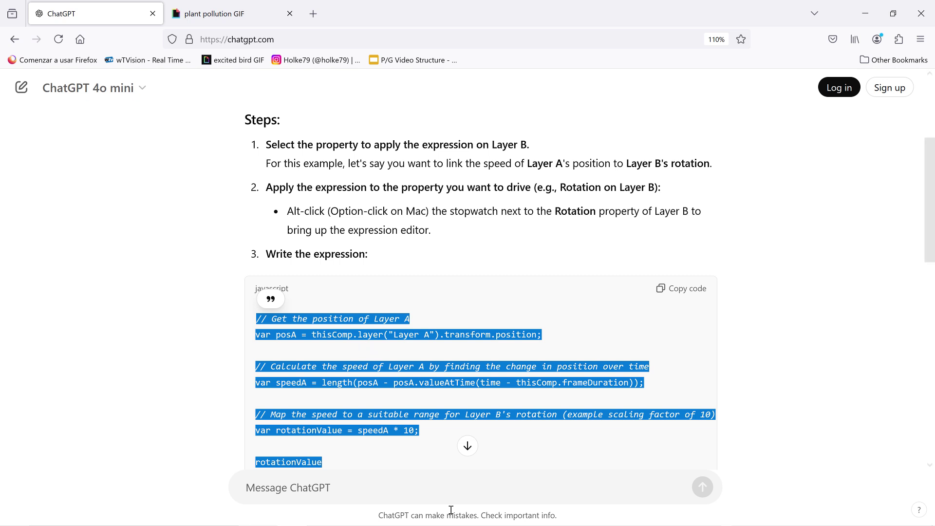
mouse_move(458, 522)
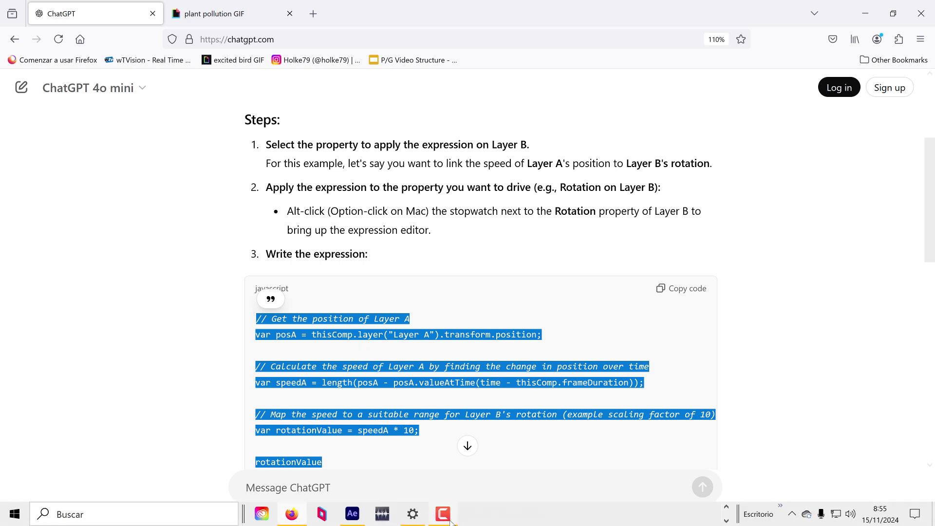
left_click(352, 513)
Paste the ChatGPT expression onto the circle layer's Rotation, which raises a missing Layer A error.
left_click(142, 381)
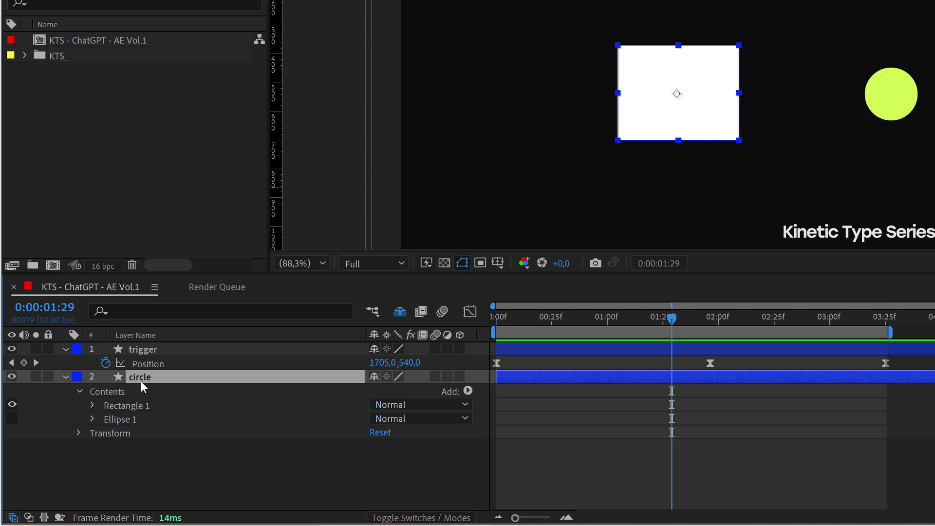
left_click(67, 378)
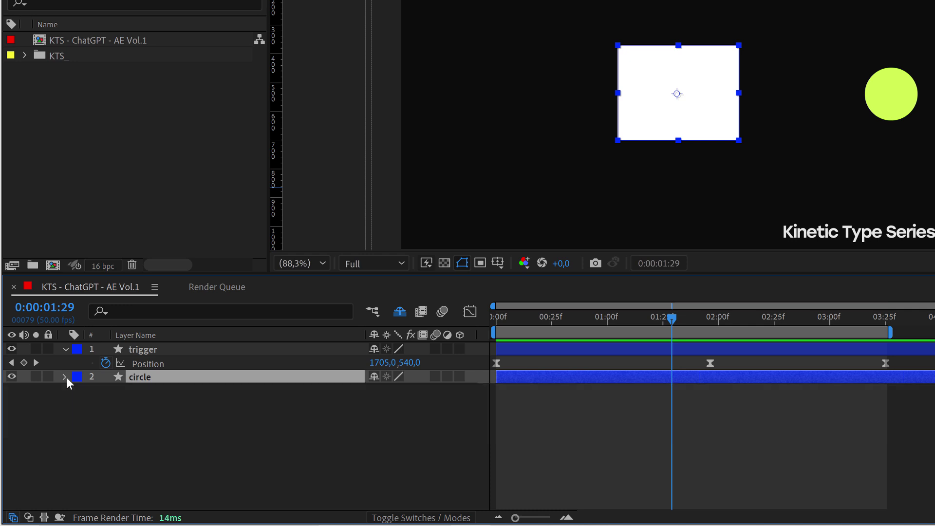
left_click(66, 377)
left_click(78, 433)
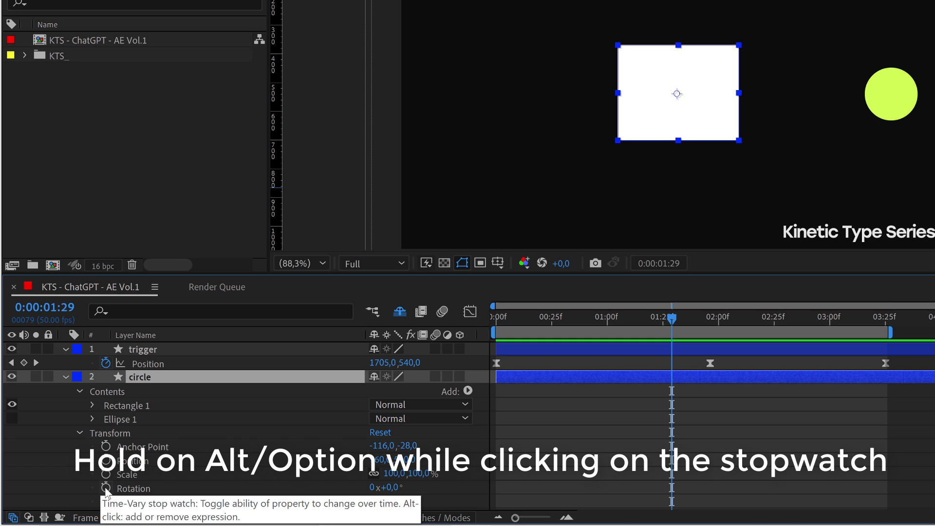
left_click(106, 488, "alt")
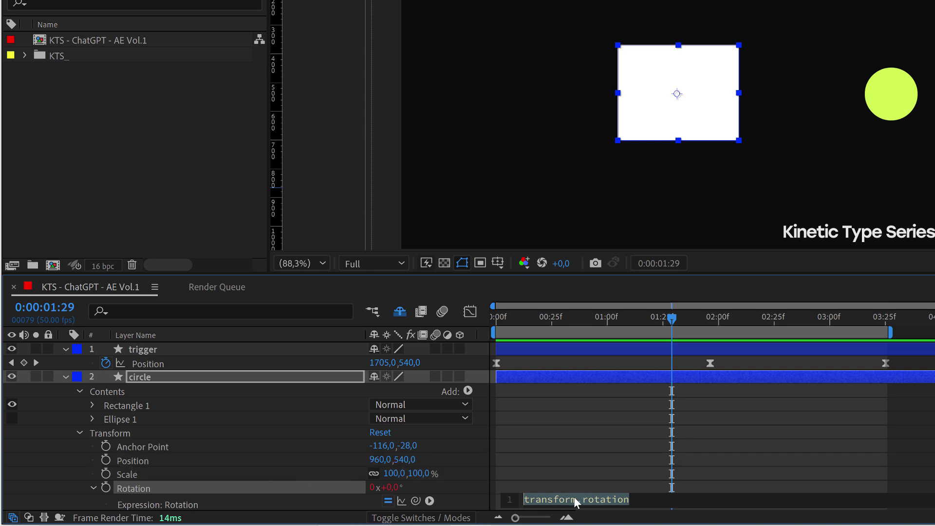
key("ctrl+v")
left_click(564, 464)
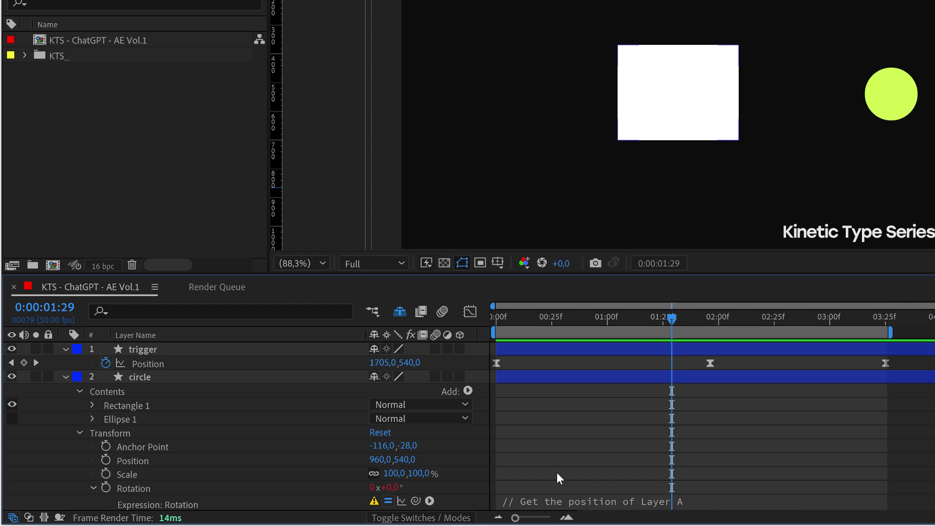
scroll(556, 463, "down", 1)
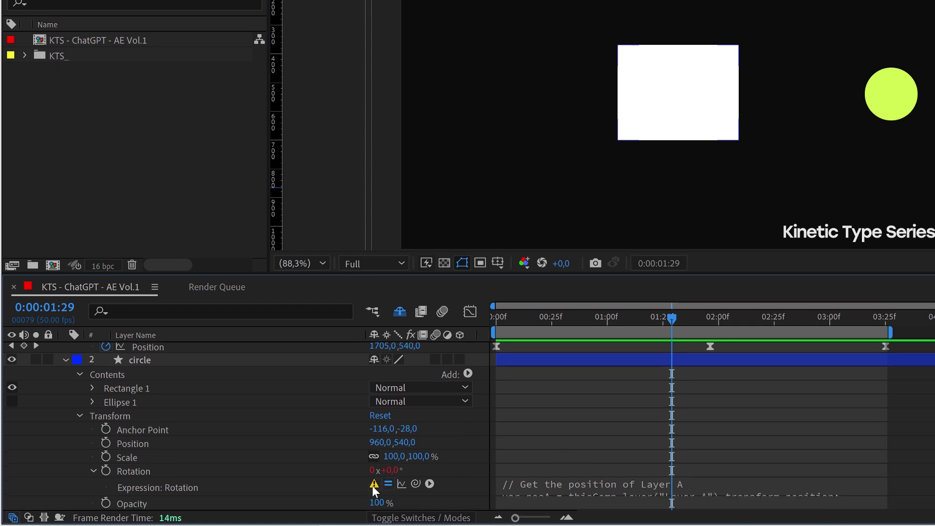
mouse_move(373, 486)
Replace 'Layer A' with 'trigger' in the Rotation expression so the rectangle rotates (64.3°).
left_click(559, 491)
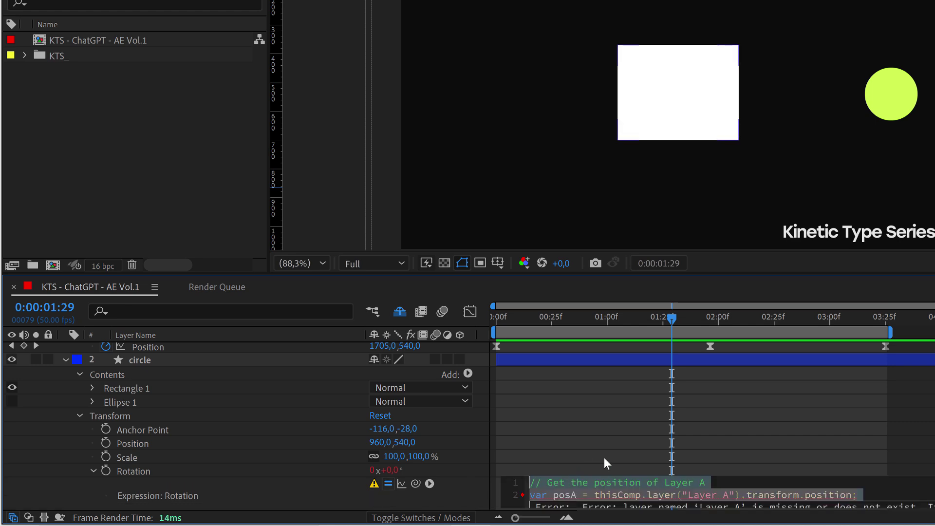
scroll(603, 457, "down", 1)
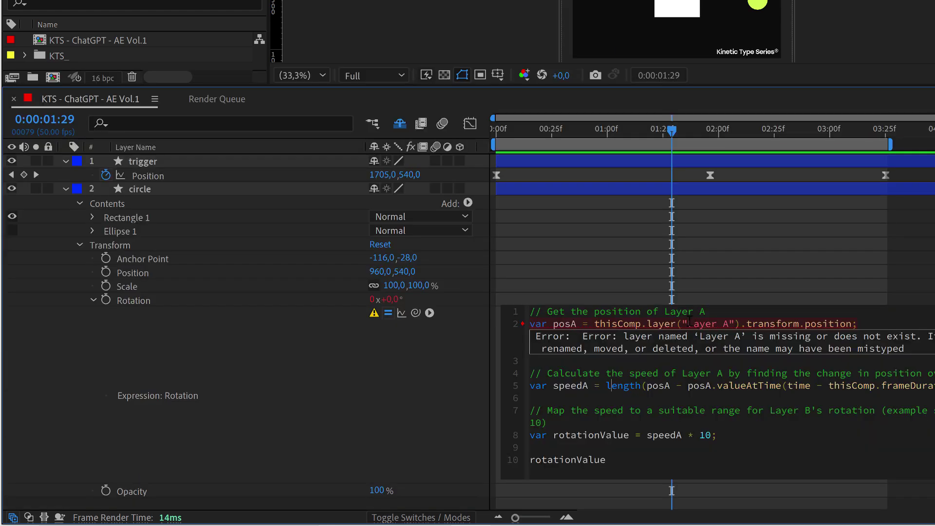
left_click(688, 323)
left_click_drag(688, 323, 728, 323)
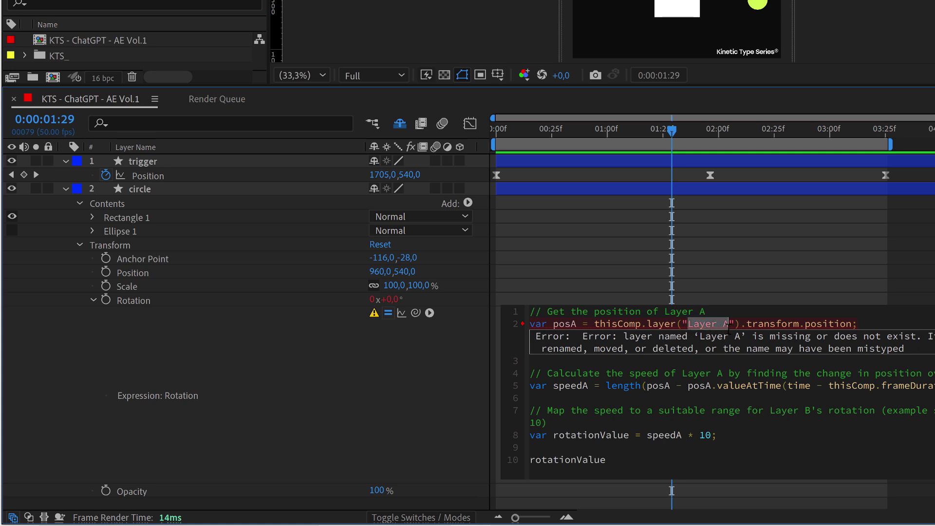
type("trigger")
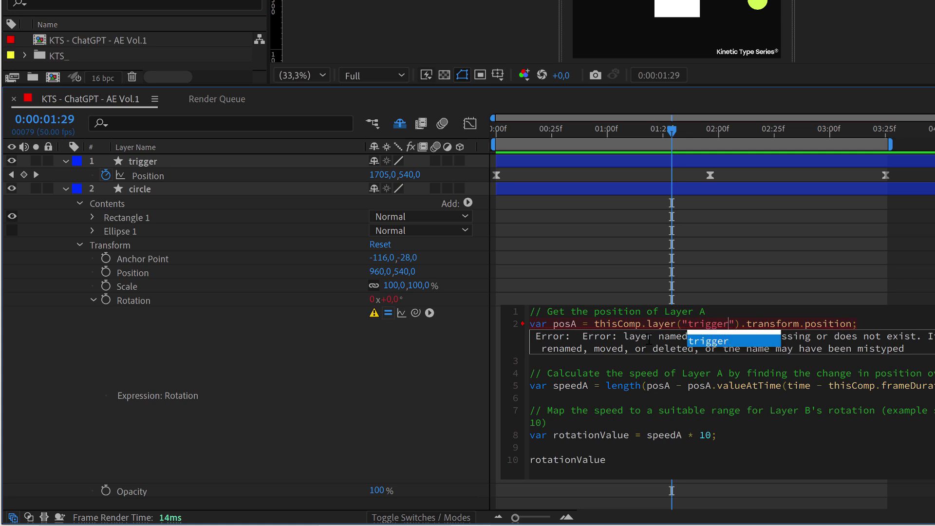
left_click(648, 229)
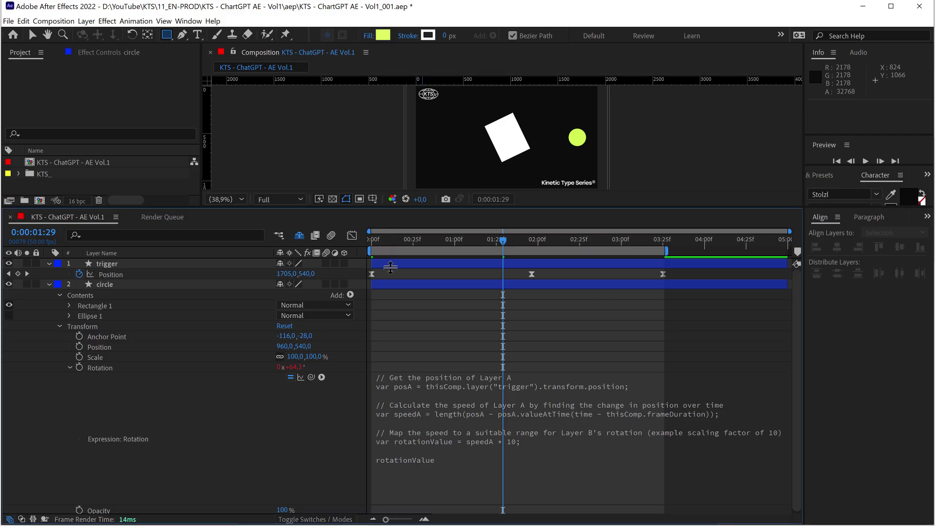
left_click_drag(390, 208, 390, 322)
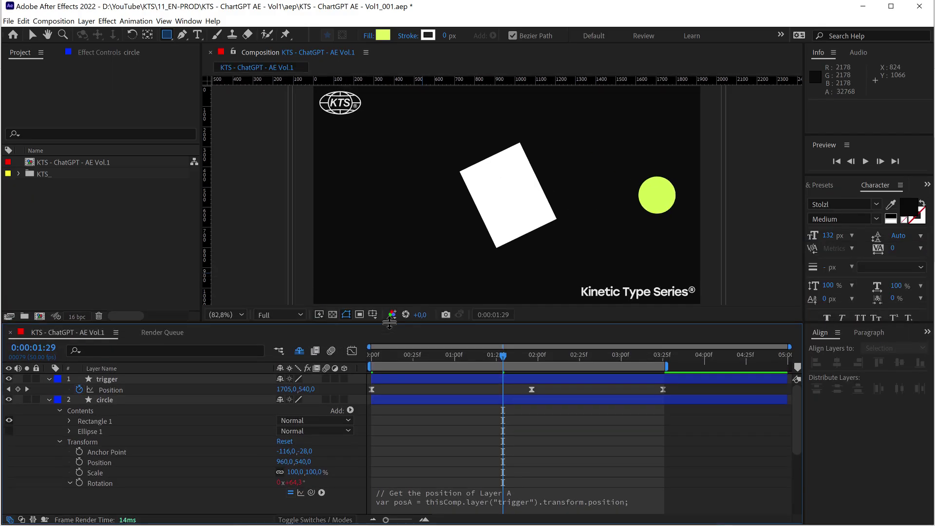
Play the preview of the rotating rectangle and display the trigger layer's Position speed graph.
key("space")
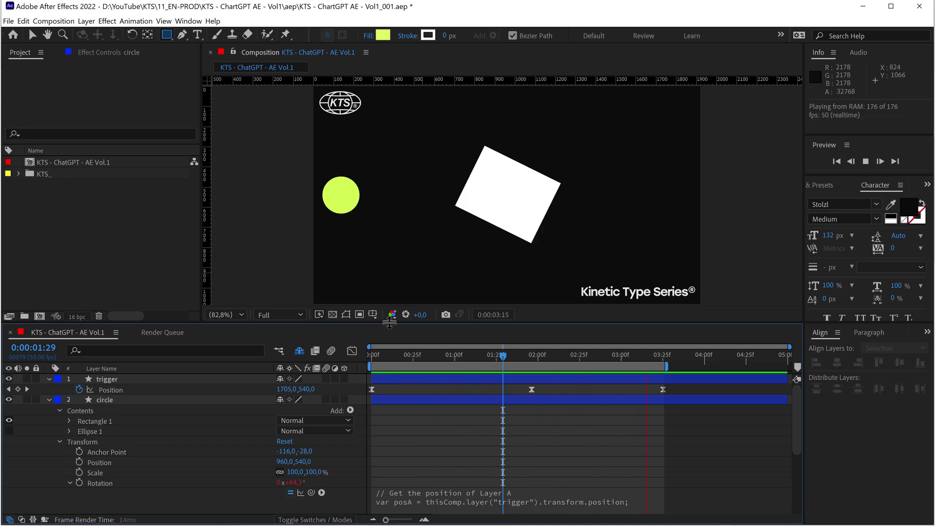
key("ctrl+Up")
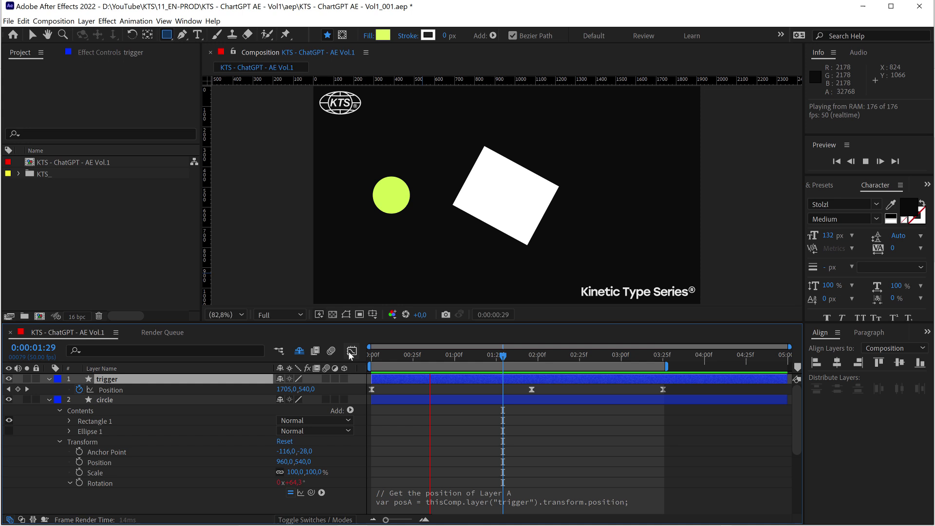
left_click(351, 351)
left_click(202, 389)
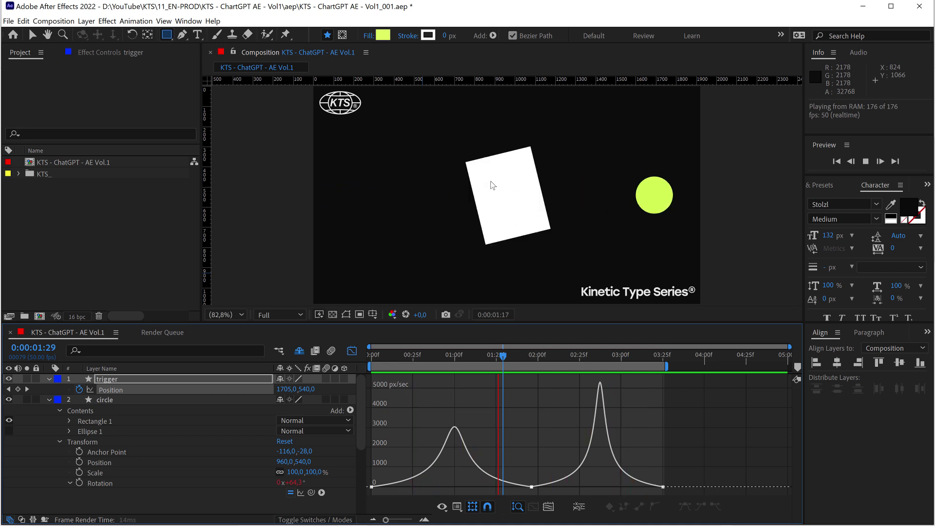
Delete the circle layer's Rotation expression so Rotation reads 0x+0.0°.
left_click(130, 399)
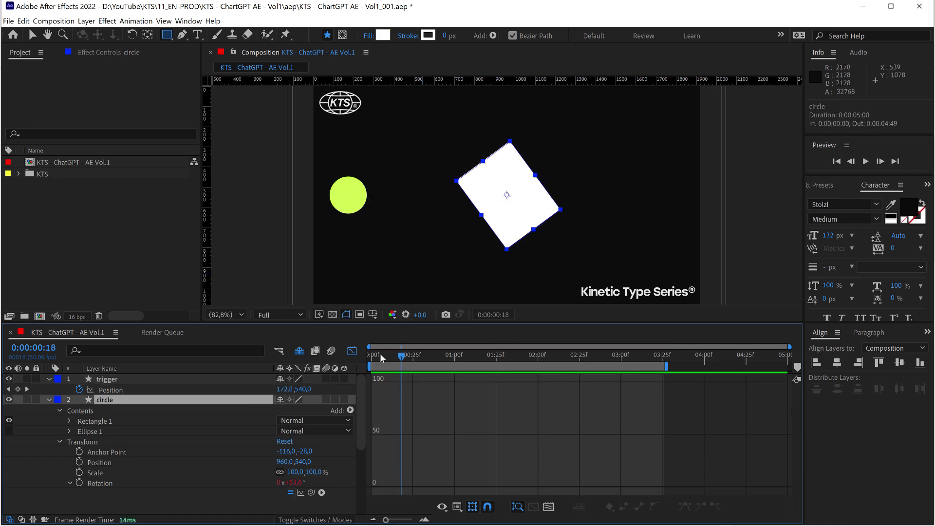
left_click_drag(381, 358, 370, 357)
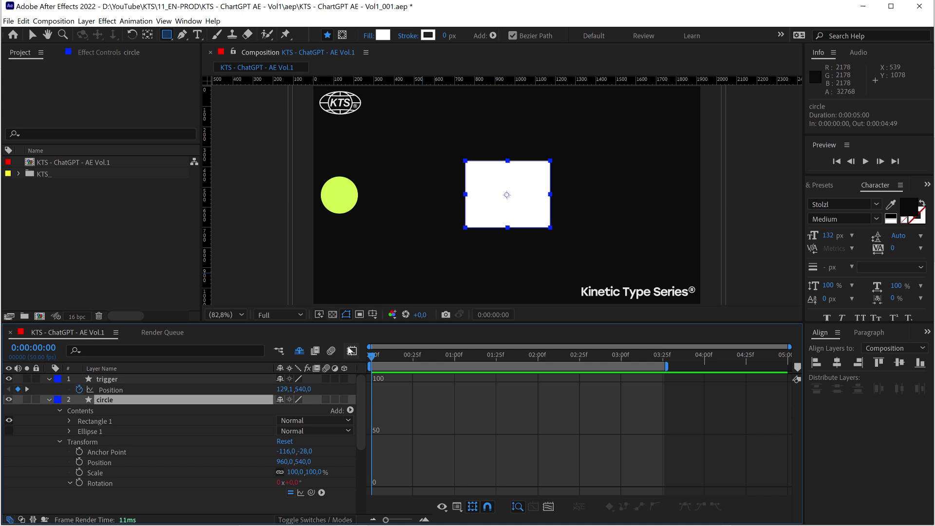
left_click(351, 351)
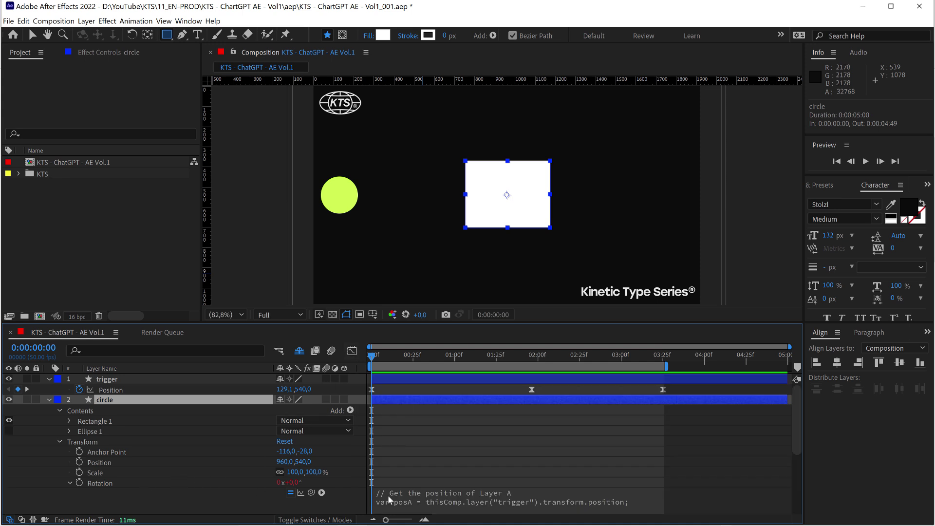
left_click(411, 497)
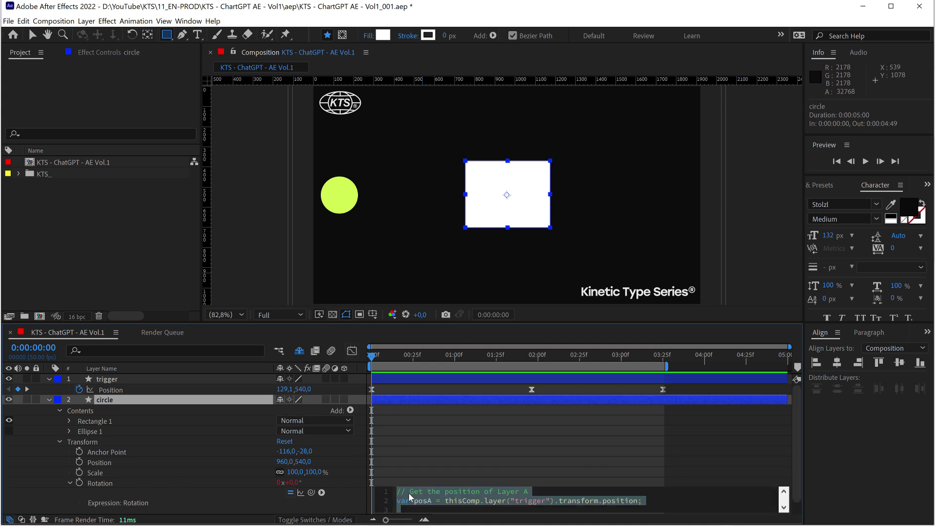
key("BackSpace")
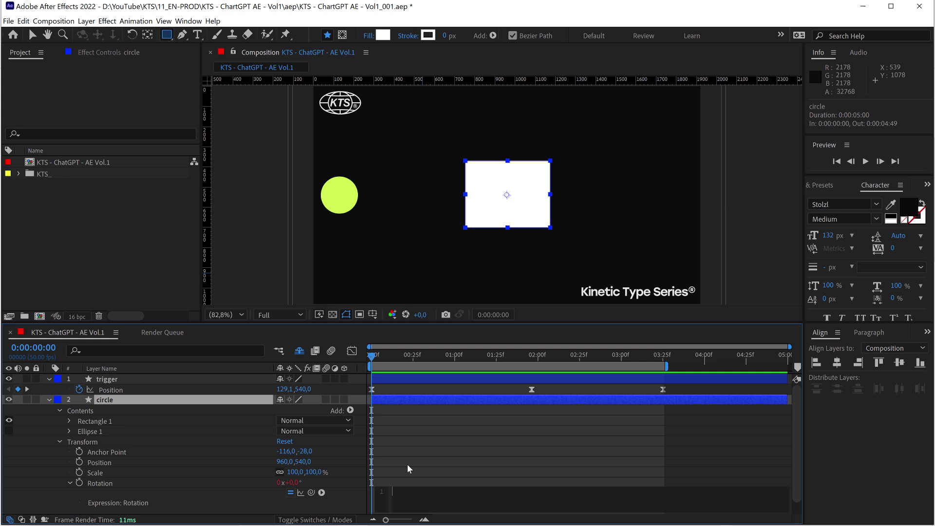
left_click(406, 461)
Hide Rectangle 1 and show Ellipse 1 so the white circle returns, then preview it.
left_click(128, 398)
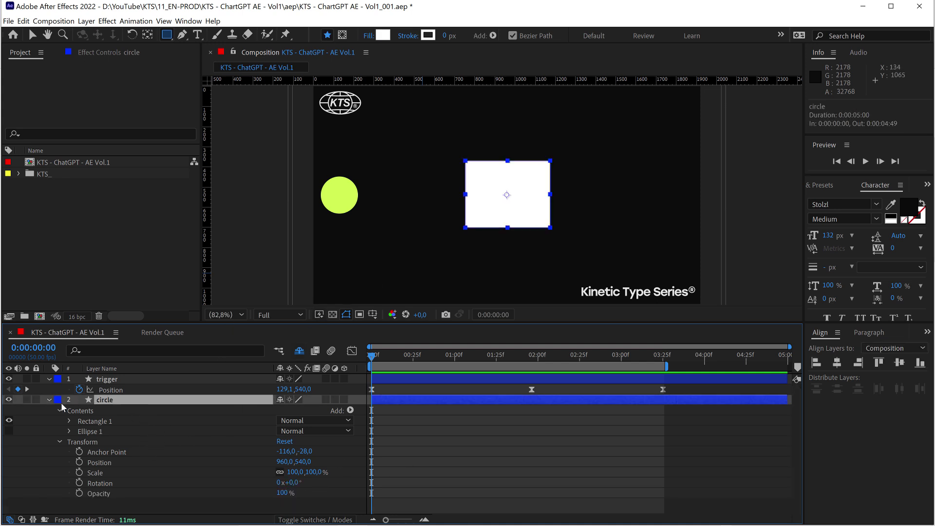
left_click(9, 431)
left_click(9, 420)
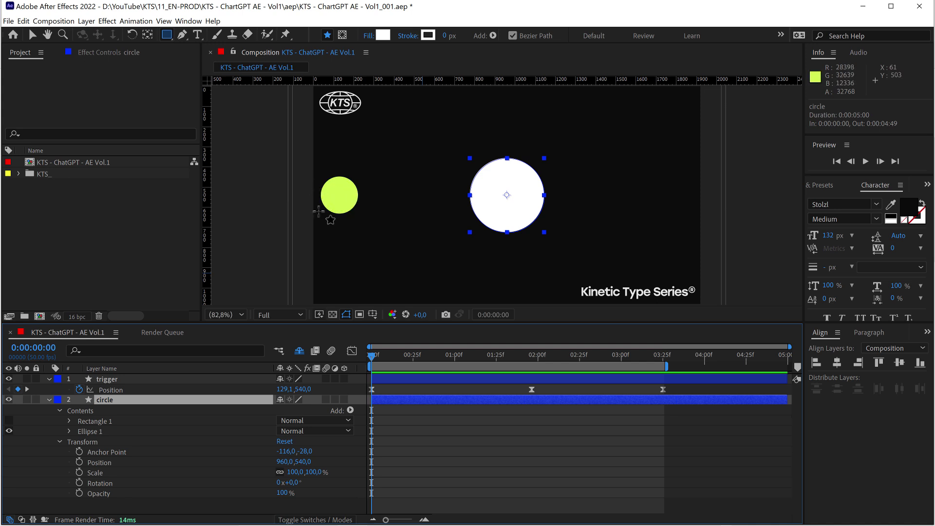
key("space")
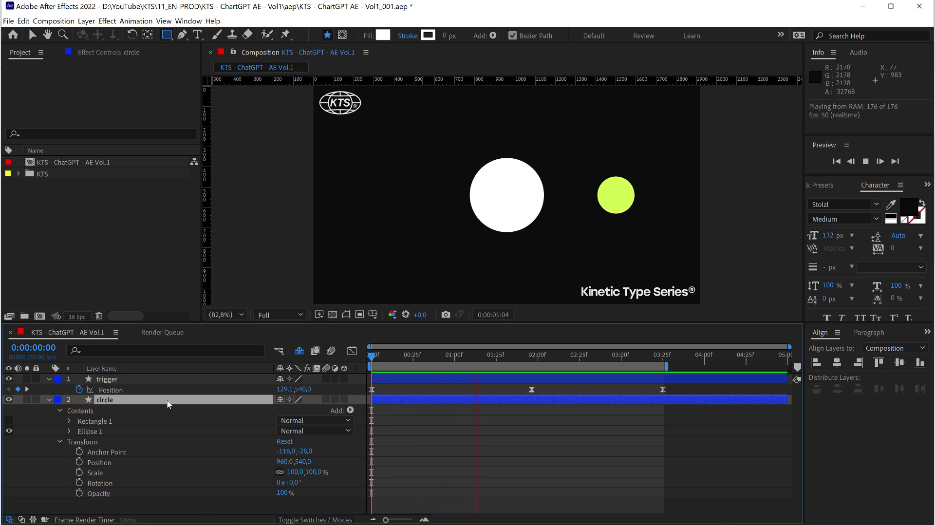
key("space")
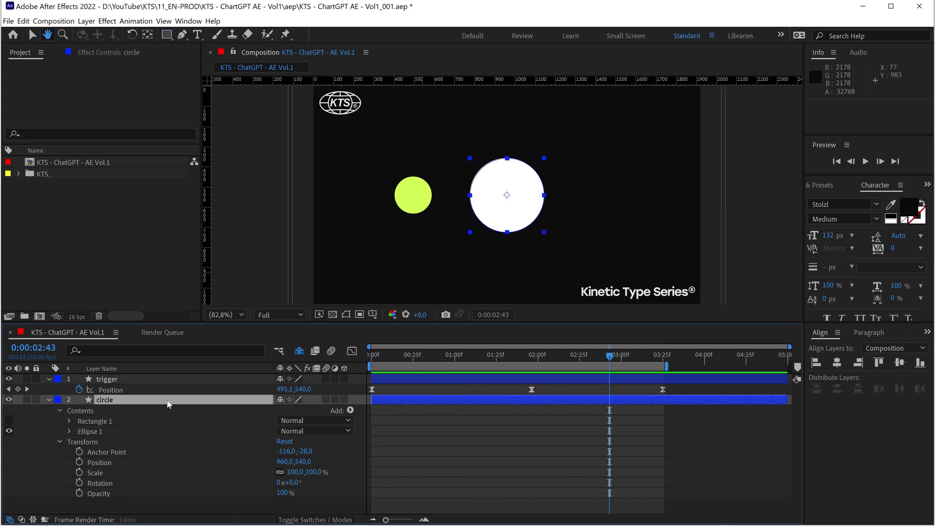
left_click(167, 403)
Search 'fast' in Effects & Presets and apply Fast Box Blur to the circle layer.
key("ctrl+5")
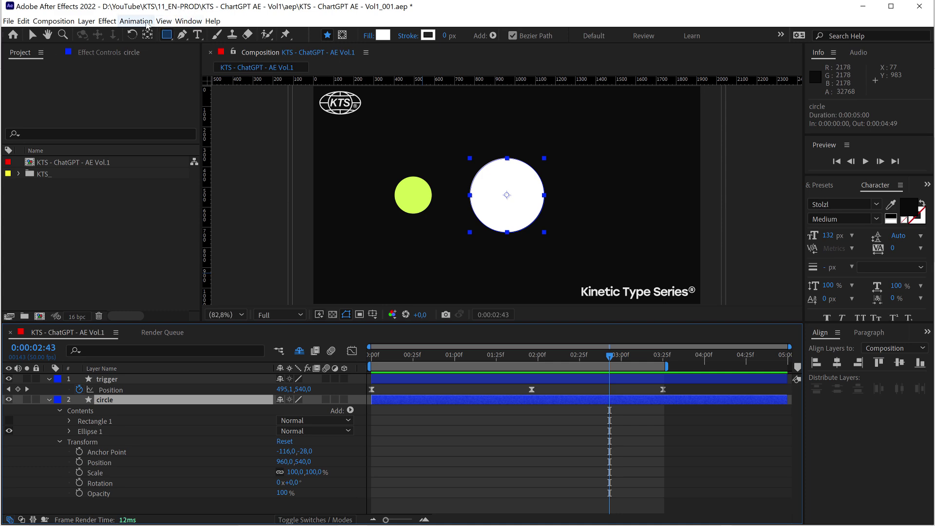
left_click(858, 201)
type("bl")
key("BackSpace")
key("BackSpace")
type("fAST")
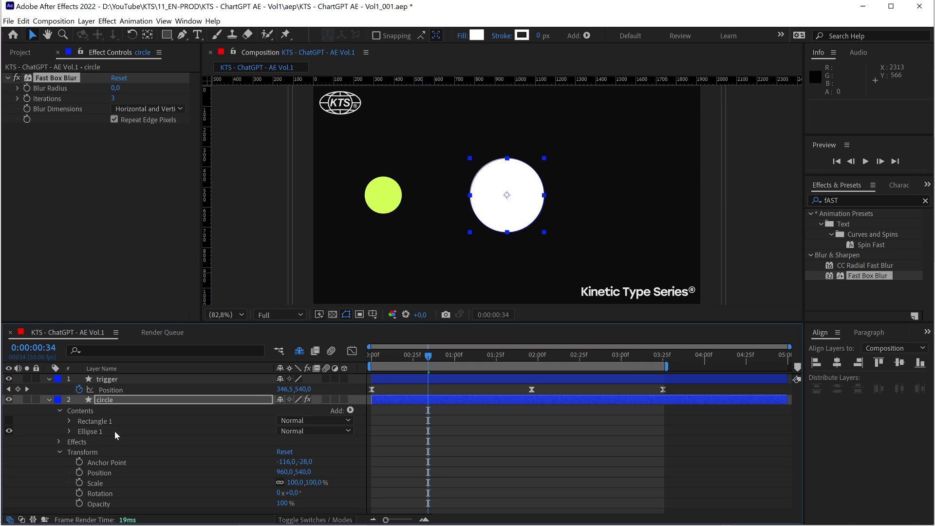
mouse_move(453, 521)
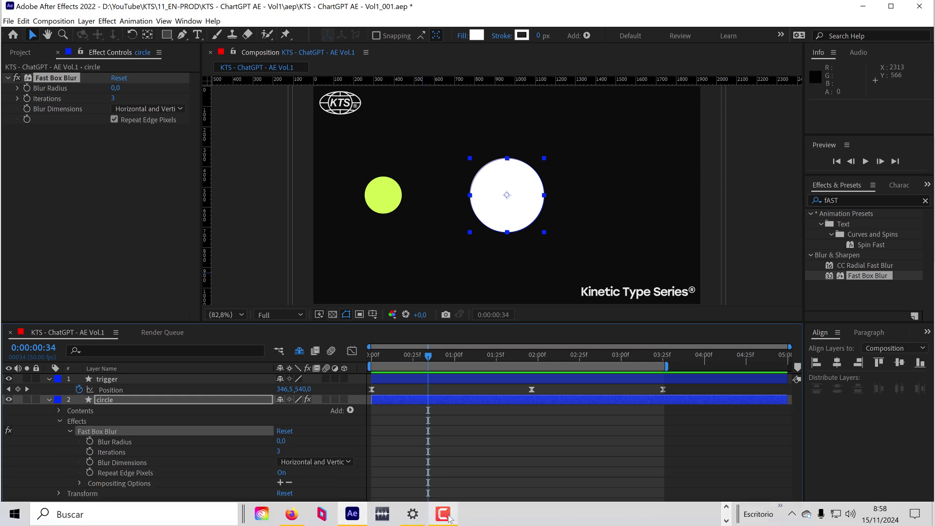
In a refreshed ChatGPT chat, request an expression driving blur amount by another layer's position speed.
left_click(292, 514)
key("F5")
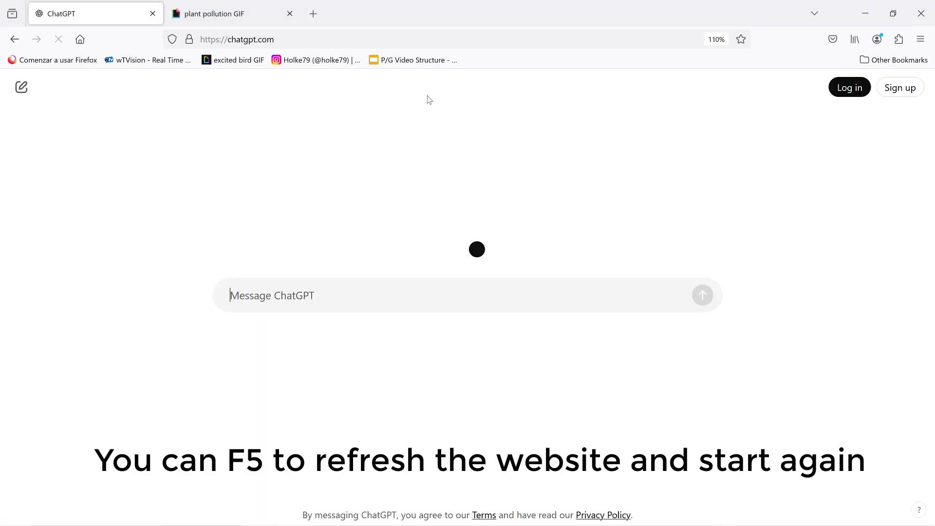
type("c")
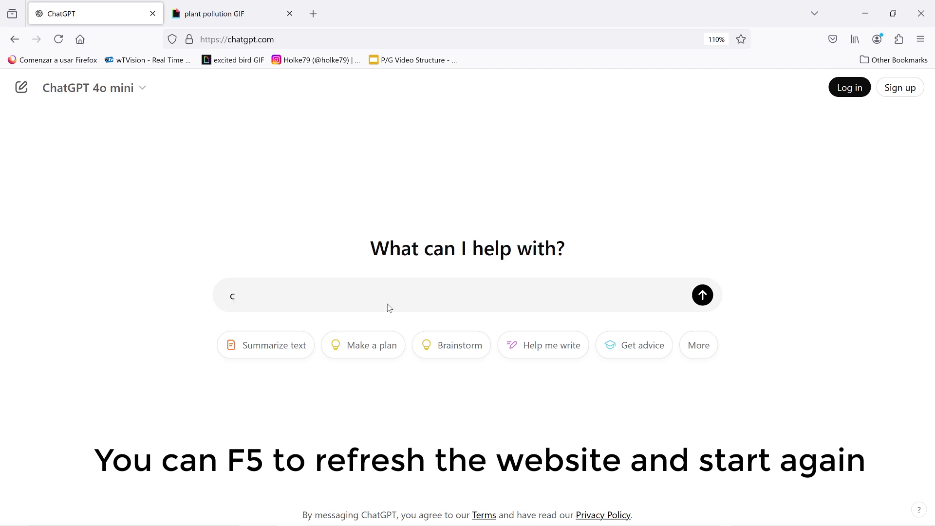
type("reatye an expression in after effect")
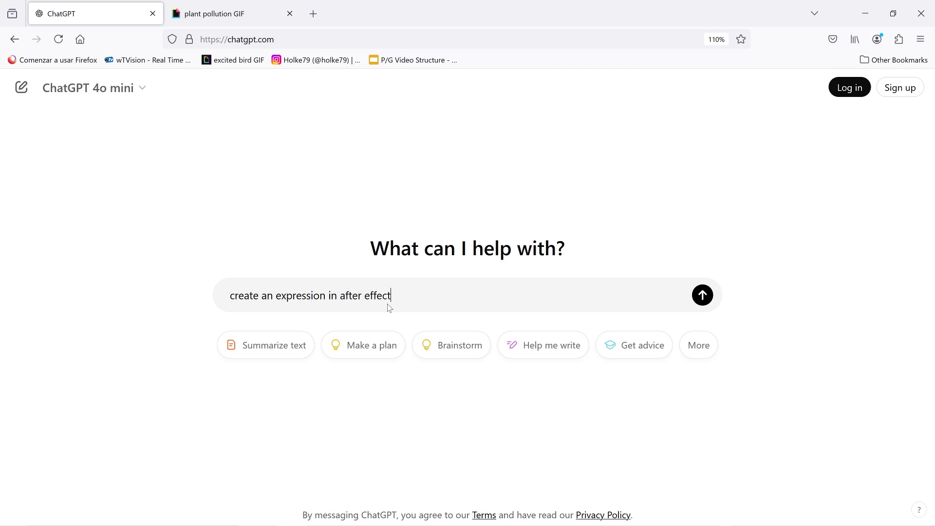
type("s that drives the amount of")
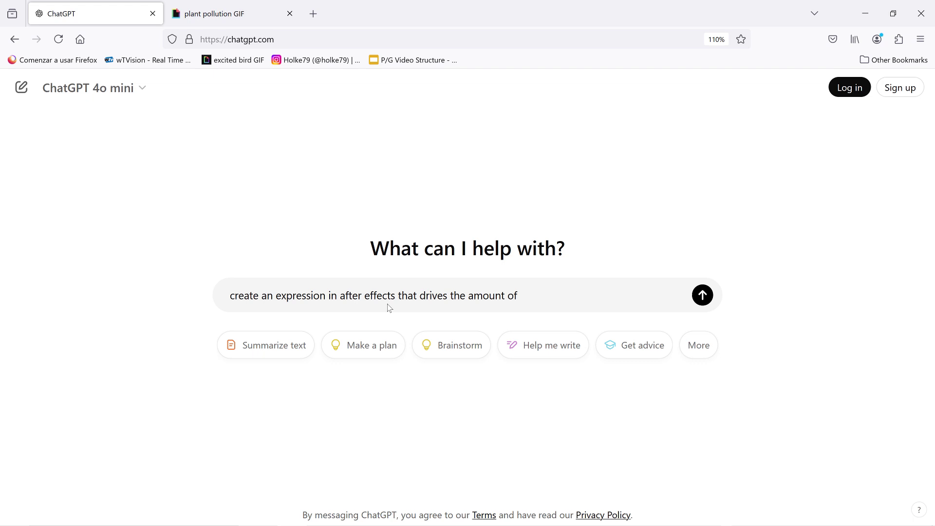
type(" blur by the speed of the poti")
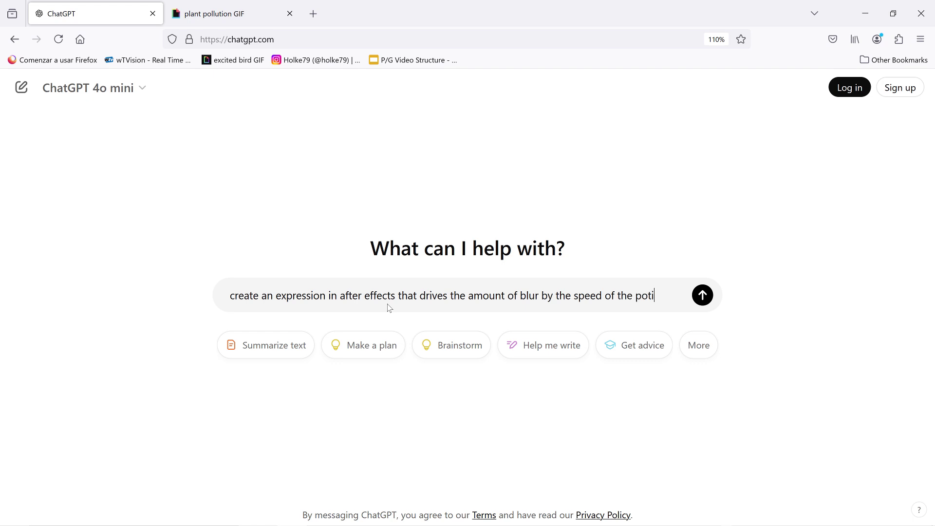
key("BackSpace")
key("BackSpace")
type("sition of another lay")
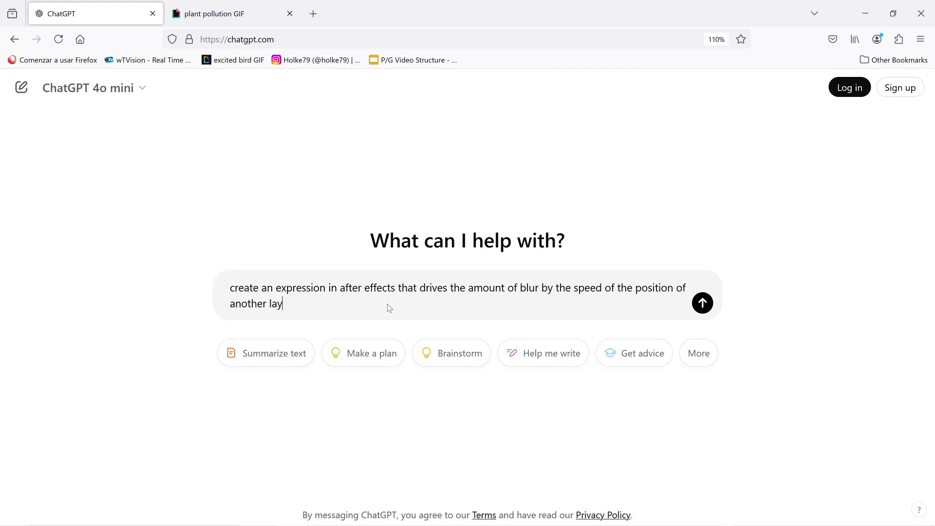
type("er")
left_click(701, 303)
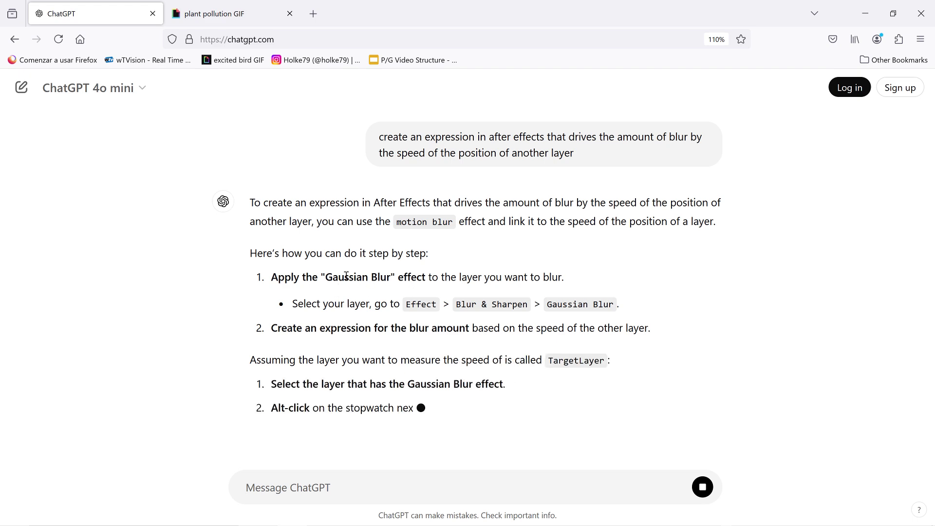
Copy the JavaScript expression setting blurAmount to TargetLayer's position speed × 0.5.
scroll(339, 245, "up", 3)
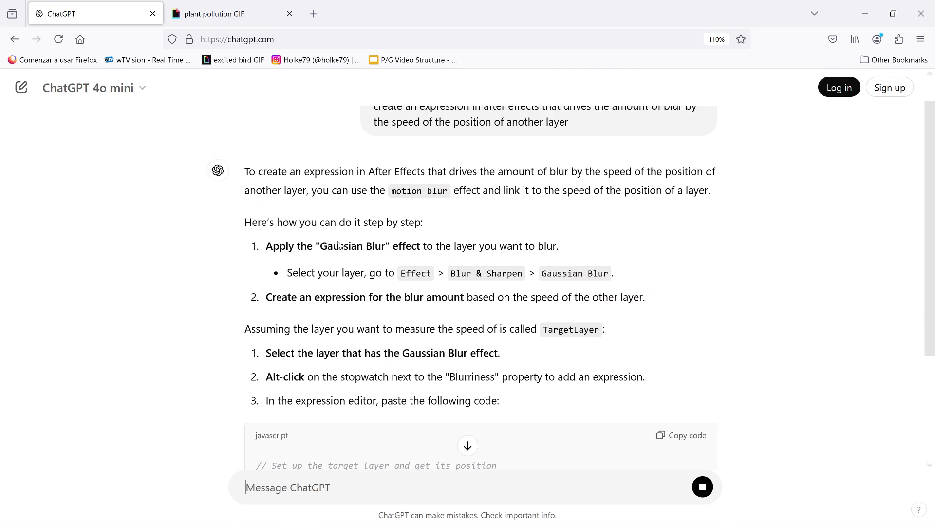
scroll(414, 274, "down", 1)
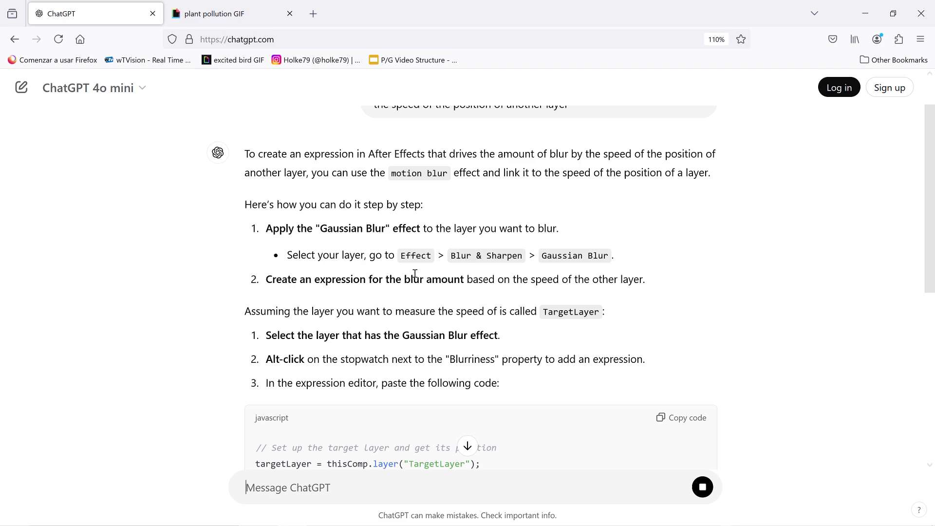
scroll(407, 253, "down", 3)
scroll(349, 362, "down", 2)
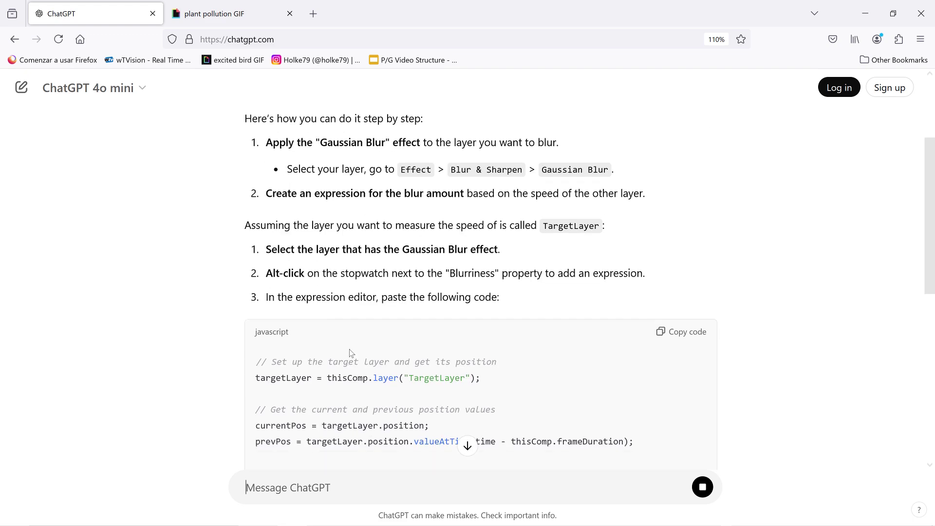
scroll(350, 353, "down", 3)
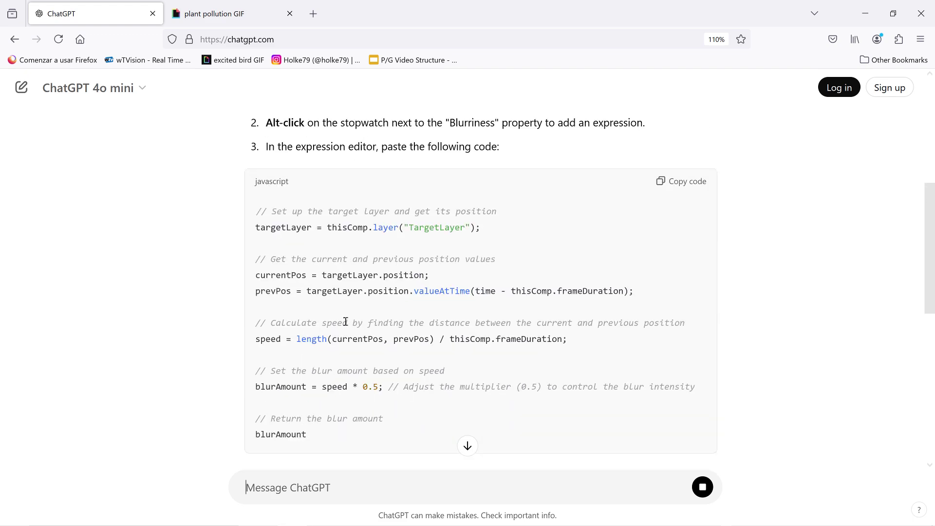
left_click(664, 184)
mouse_move(600, 523)
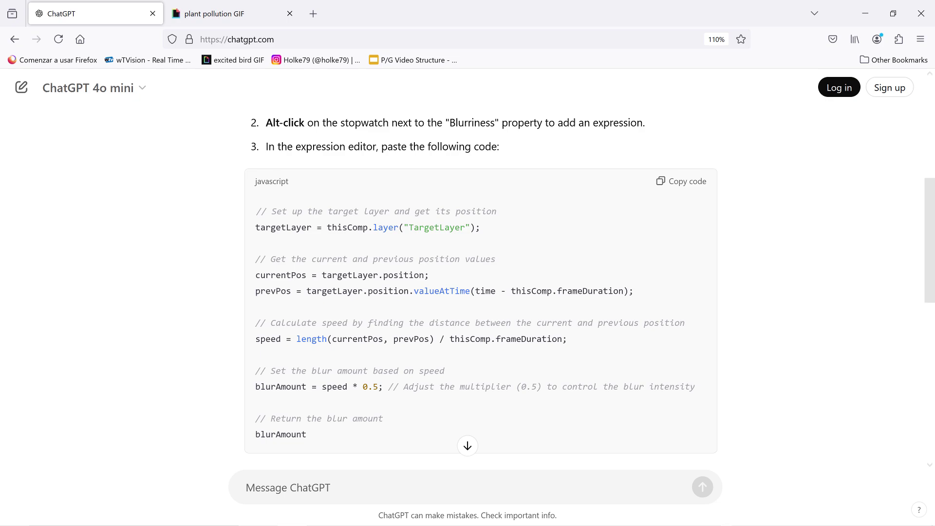
Paste the speed expression into Blur Radius, replacing TargetLayer with the 'trigger' layer.
mouse_move(467, 524)
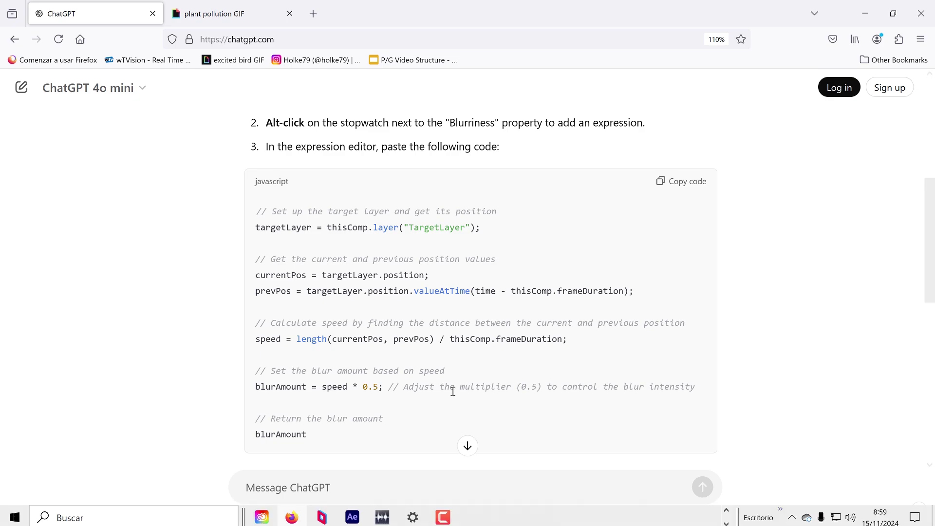
left_click(352, 514)
left_click(143, 399)
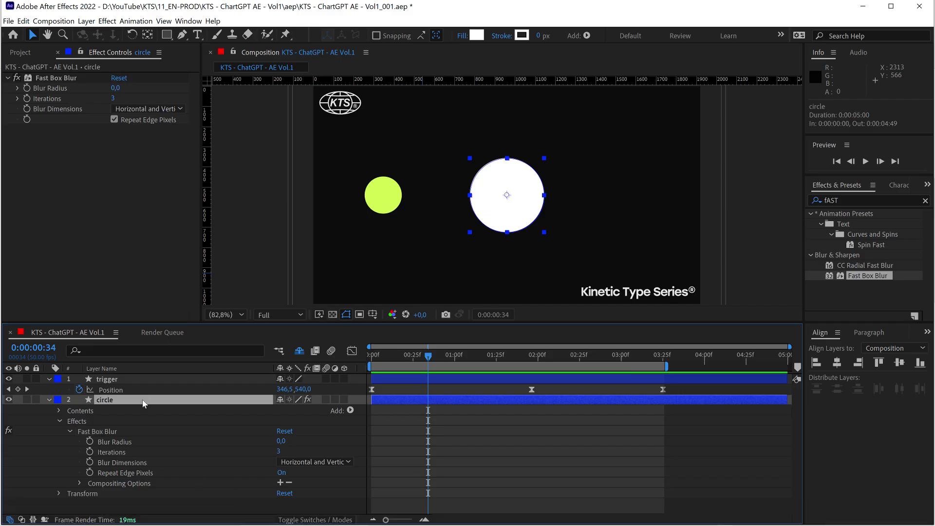
left_click(28, 88, "alt")
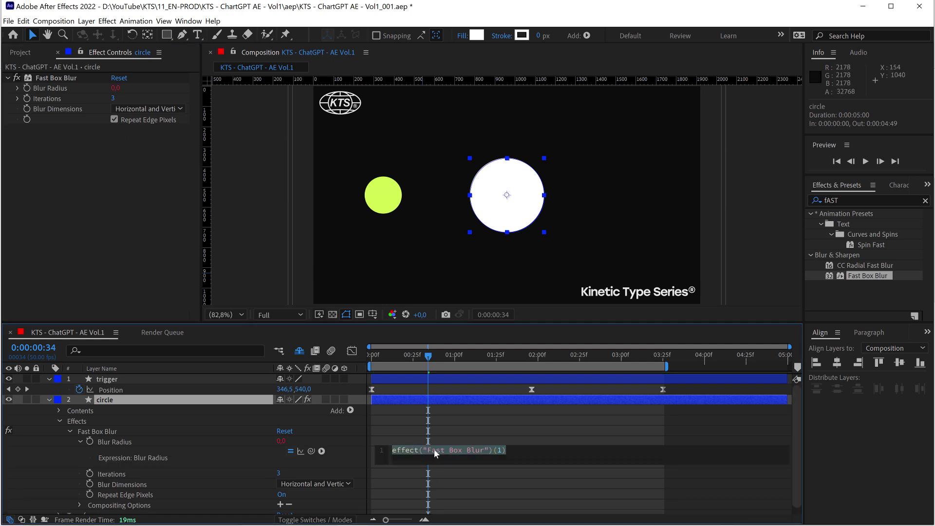
key("ctrl+v")
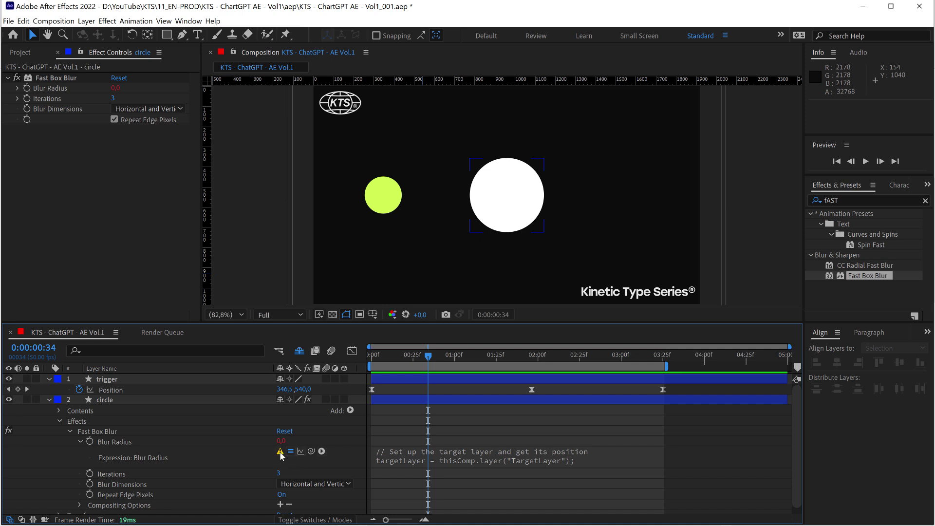
left_click(445, 447)
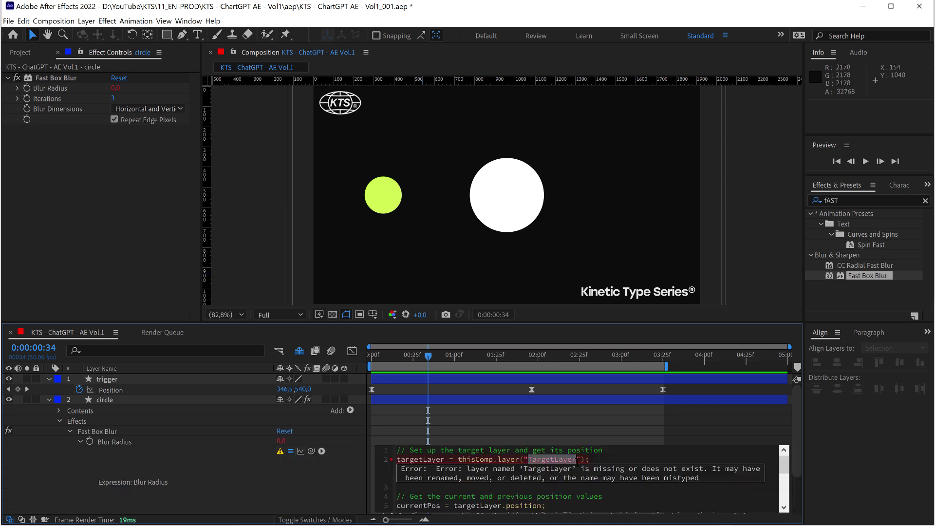
type("trigg")
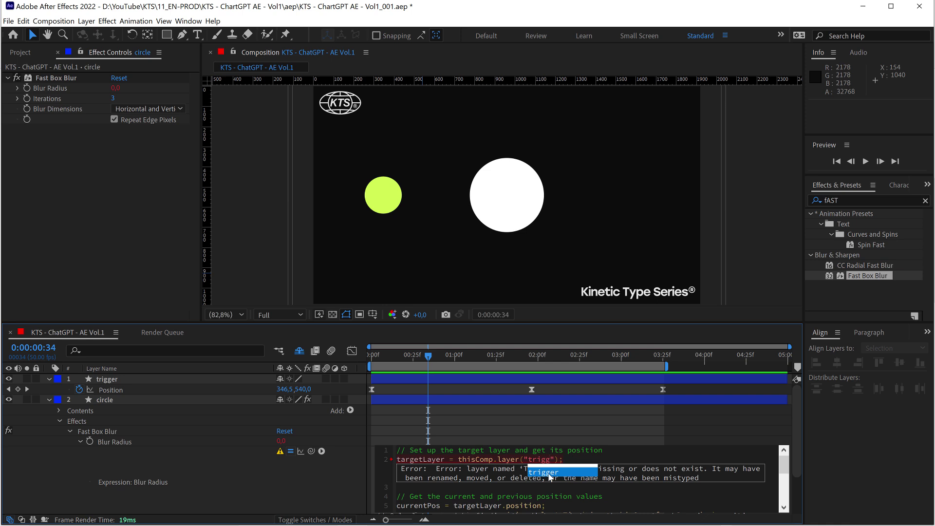
key("Return")
left_click(507, 413)
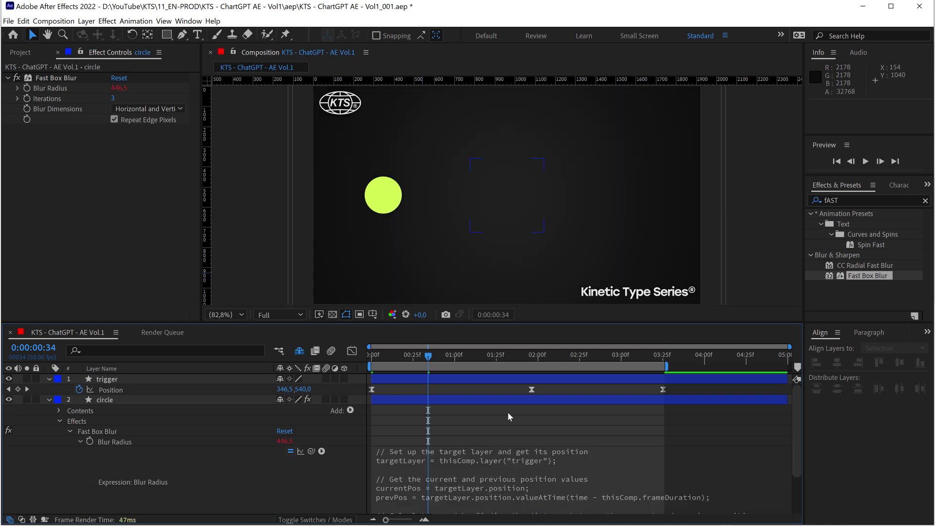
Change the Blur Radius expression to return blurAmount /12 and preview the softer blur.
key("space")
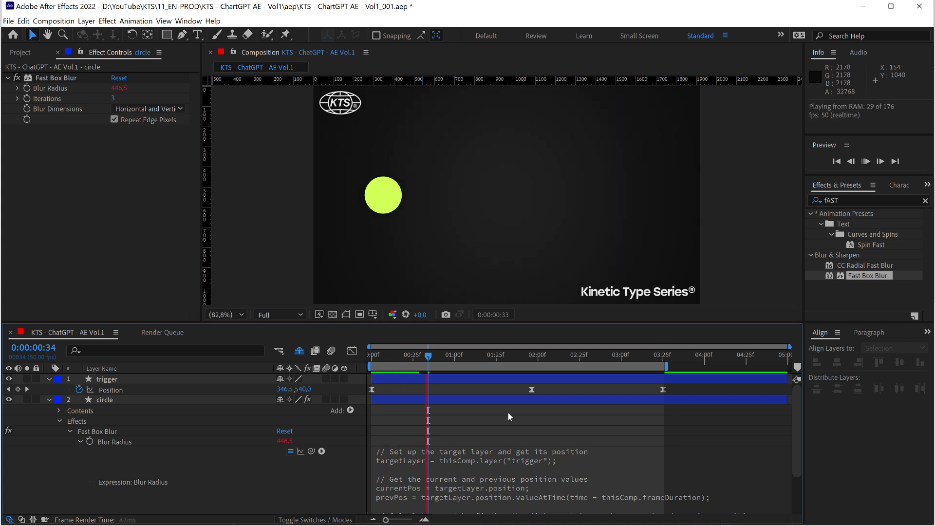
key("space")
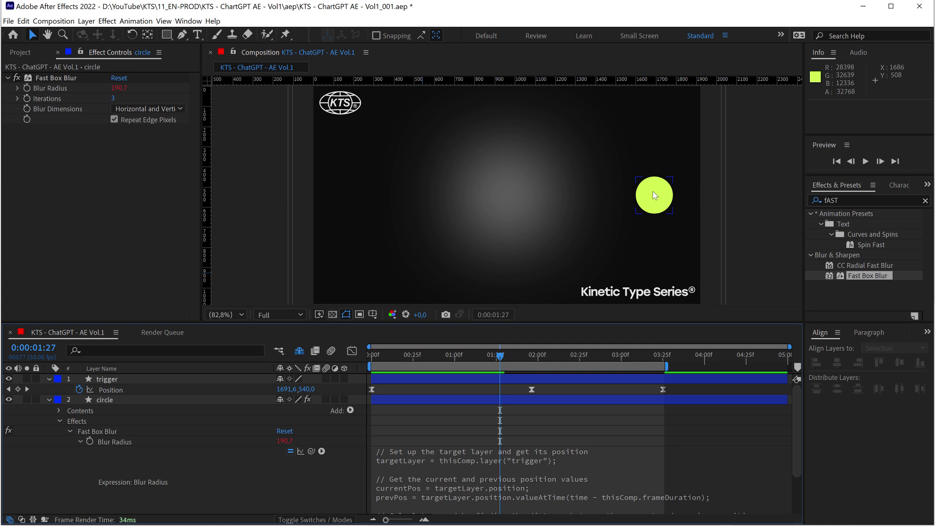
left_click_drag(433, 355, 471, 356)
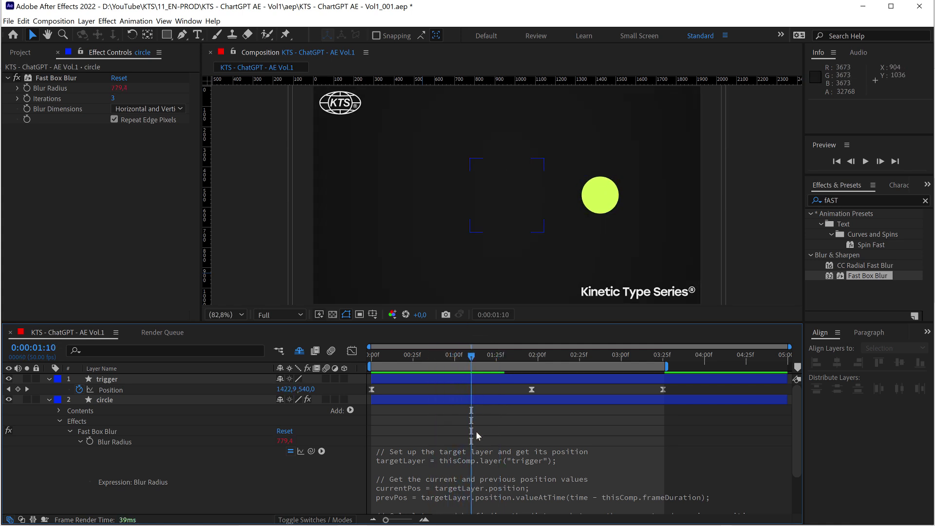
scroll(446, 451, "down", 1)
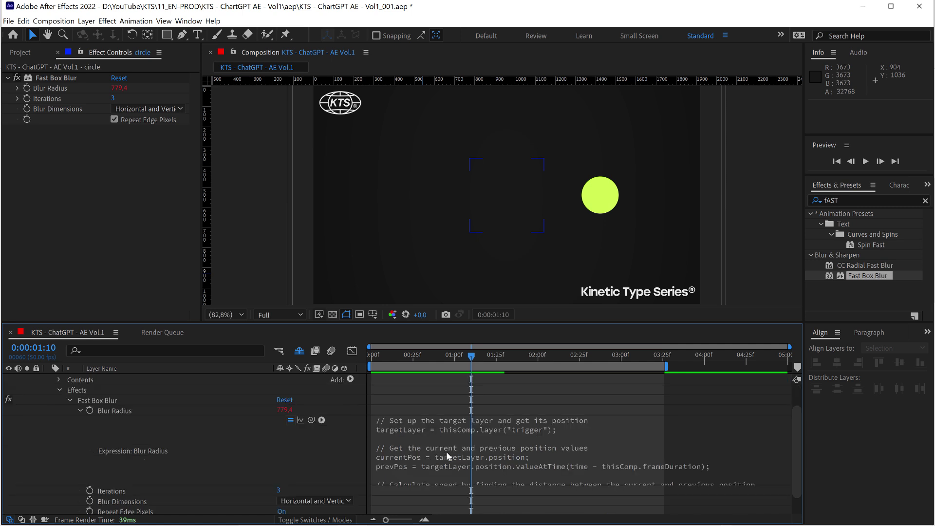
left_click(446, 451)
scroll(446, 451, "down", 3)
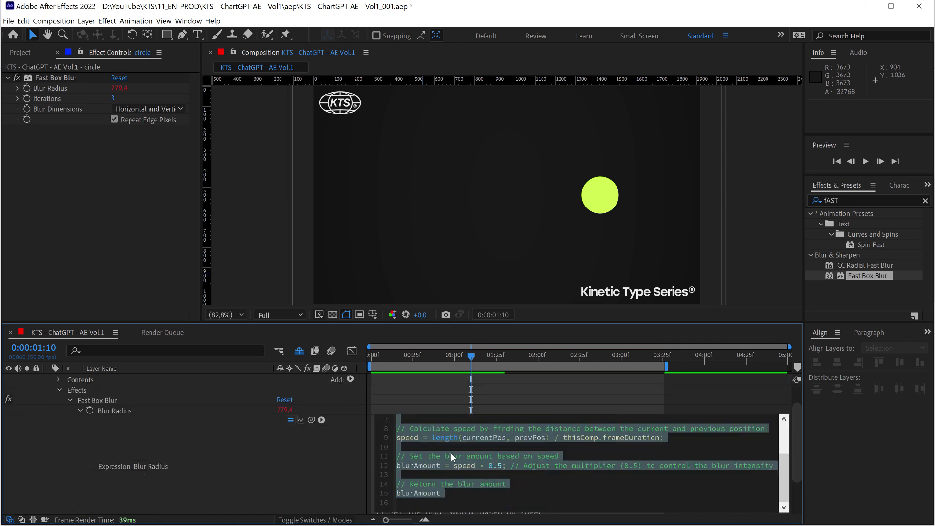
left_click(474, 491)
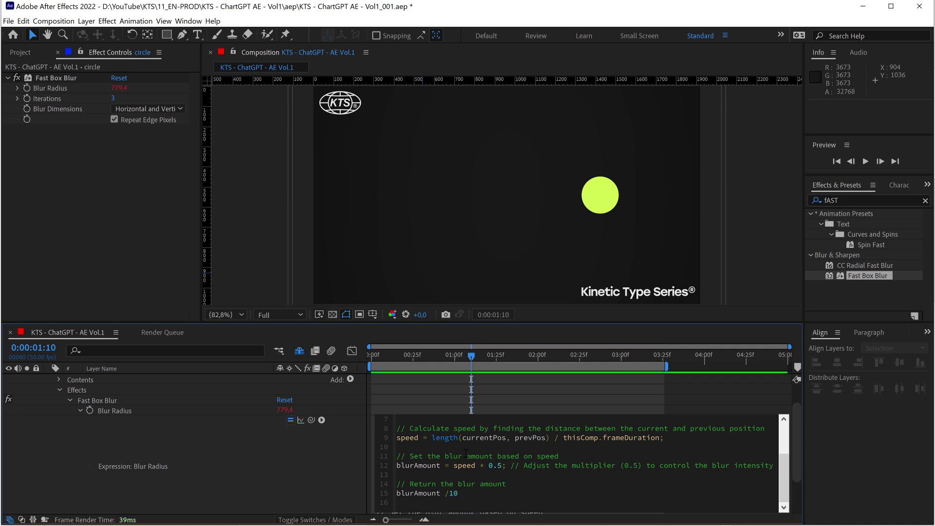
left_click(405, 394)
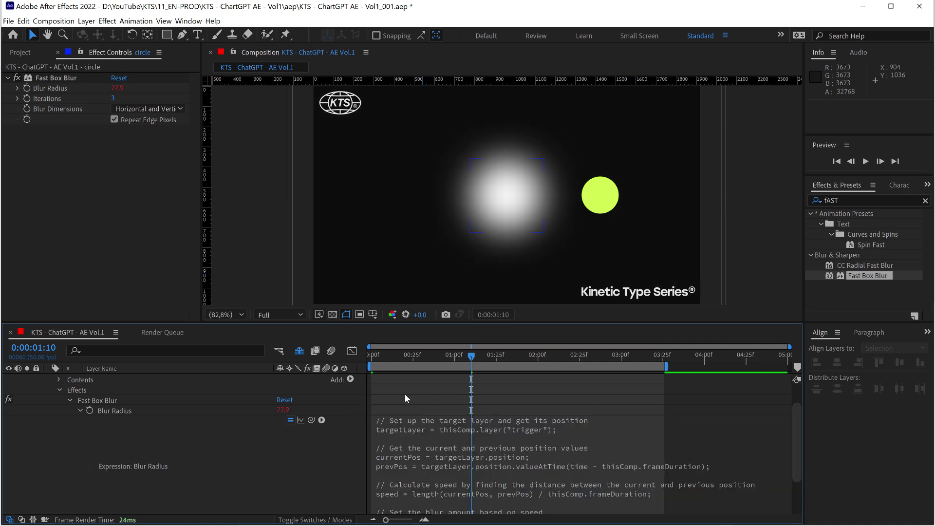
key("space")
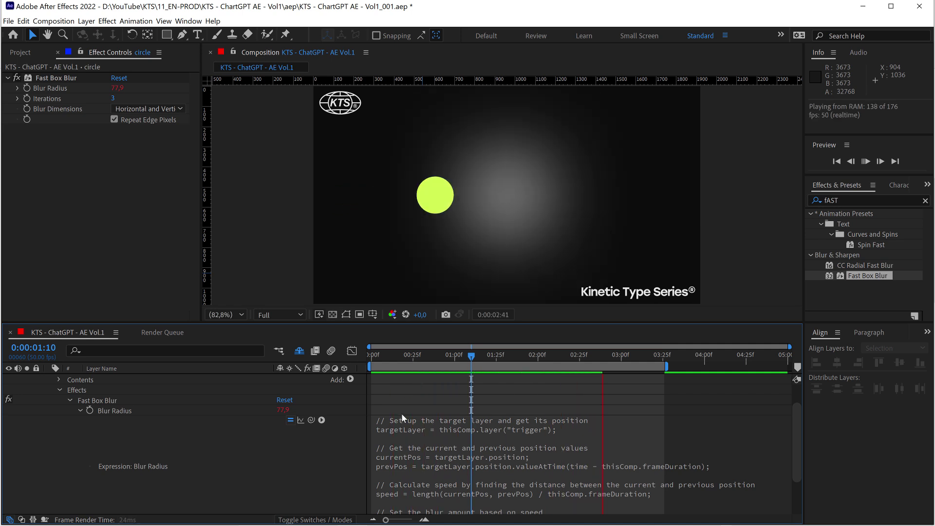
key("space")
scroll(454, 469, "down", 2)
Reload the ChatGPT page in Firefox to start a fresh chat.
mouse_move(451, 524)
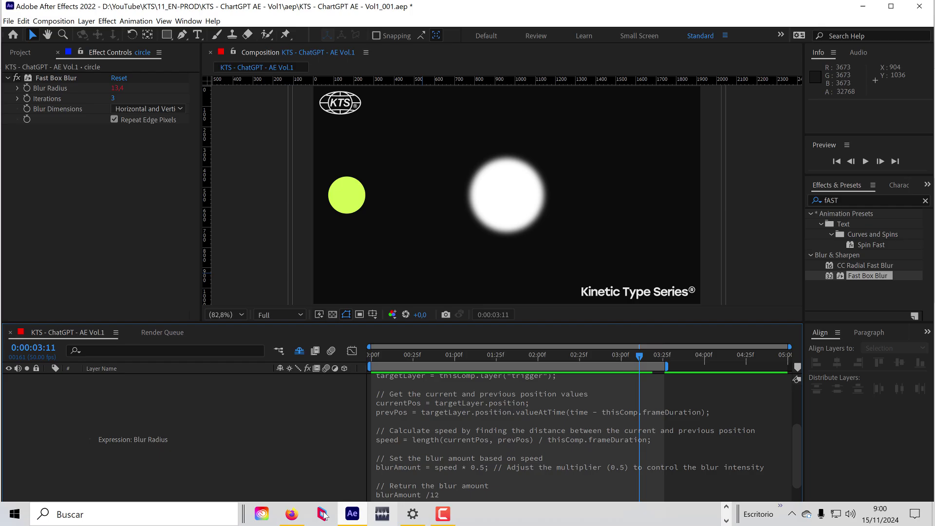
left_click(298, 516)
scroll(358, 273, "up", 5)
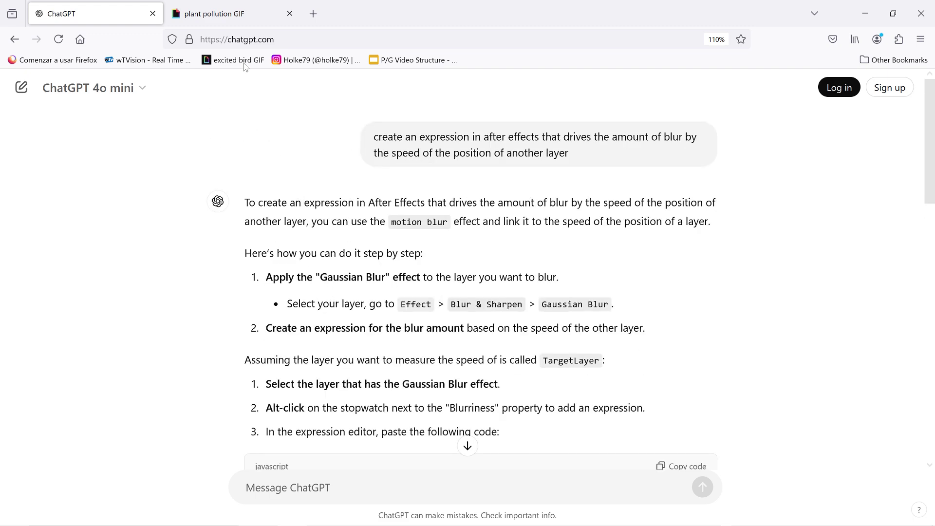
left_click(242, 40)
key("Return")
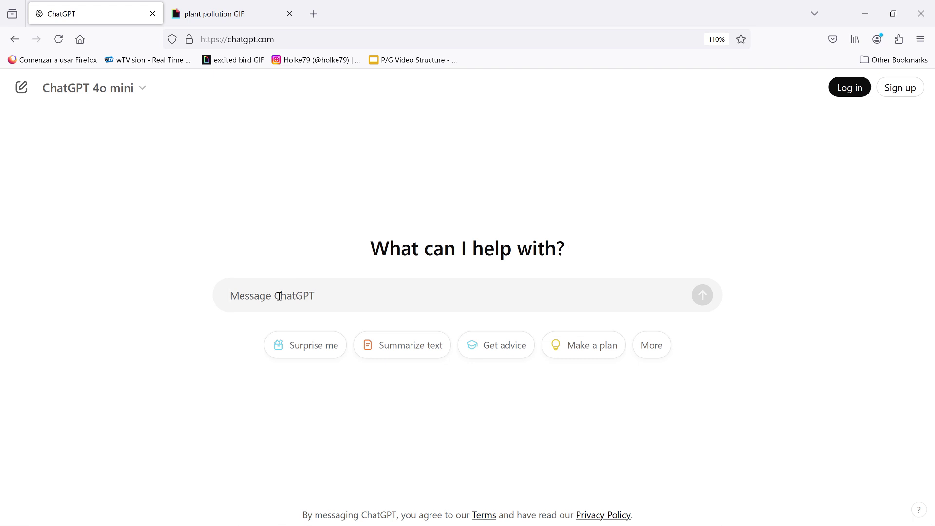
Type 'create an expression for after effects that' into the message box without sending.
type("create an e")
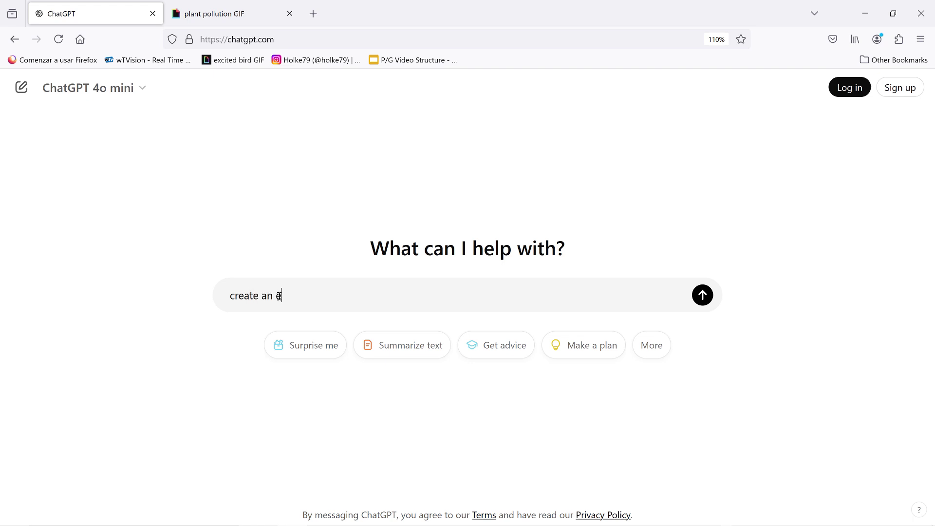
type("xpression for")
key("BackSpace")
key("BackSpace")
key("BackSpace")
type("after effects")
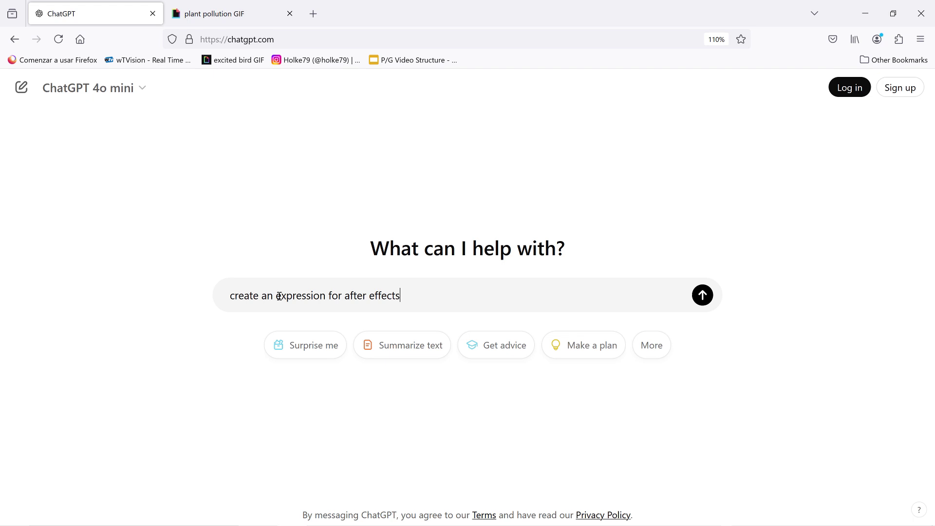
type(" that")
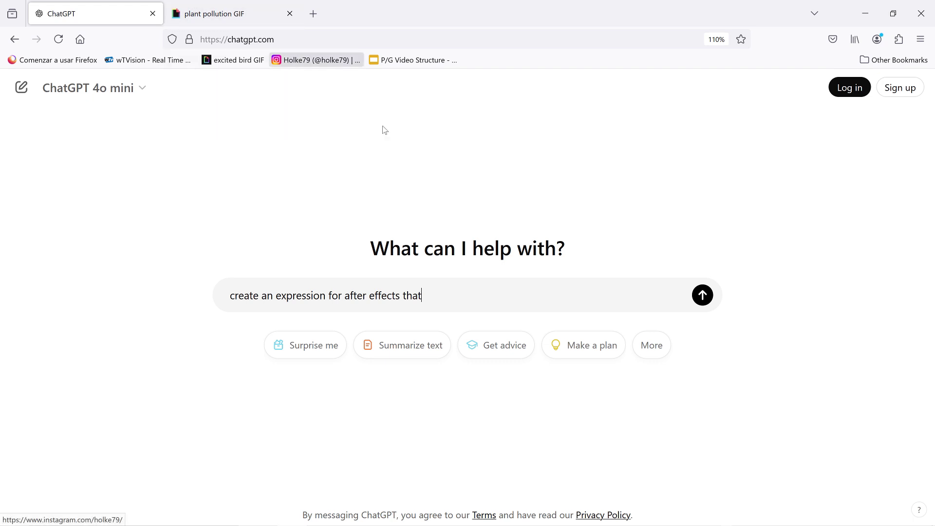
Open the bookmarked Instagram profile from the bookmarks bar.
left_click(323, 64)
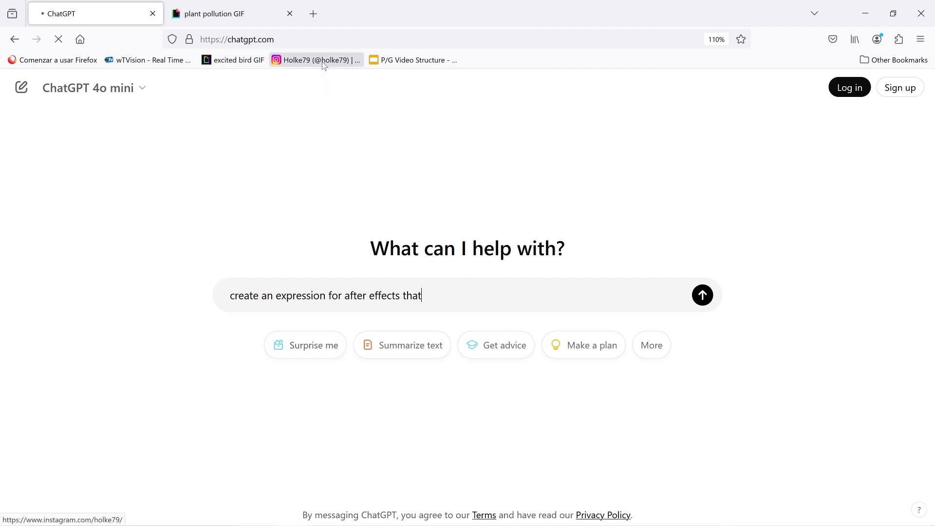